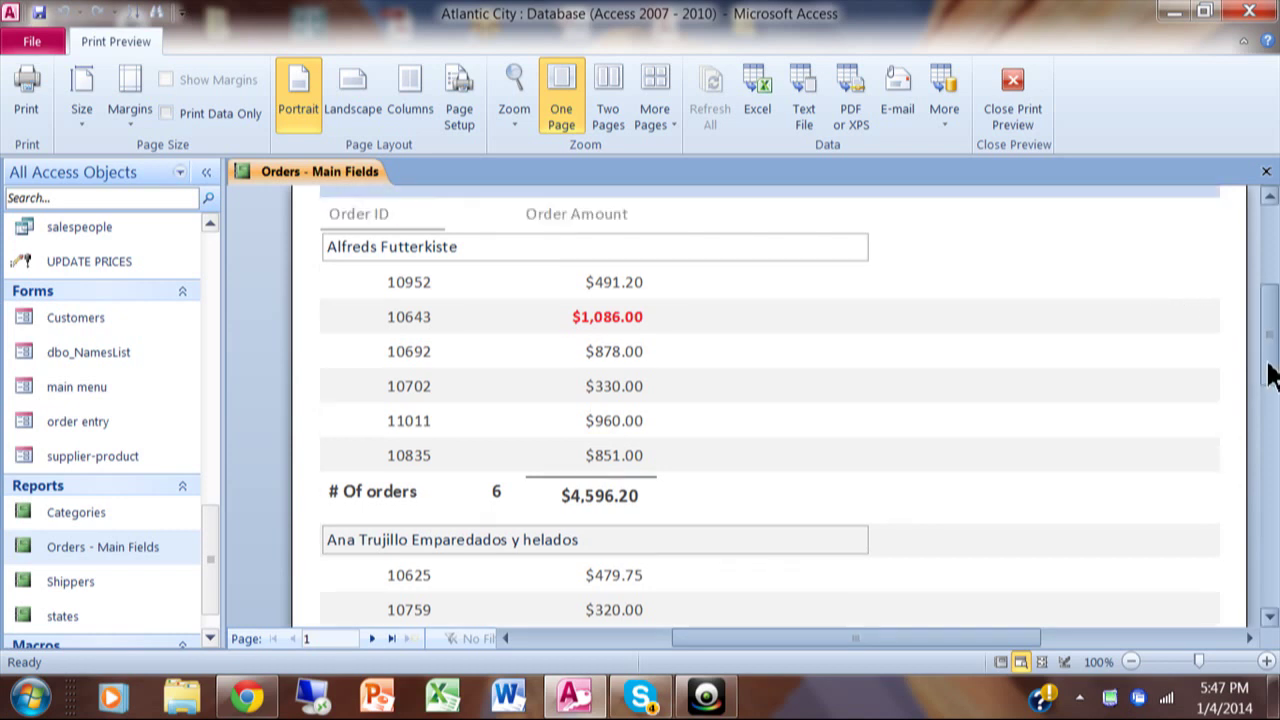
scroll(1270, 365, up, 3)
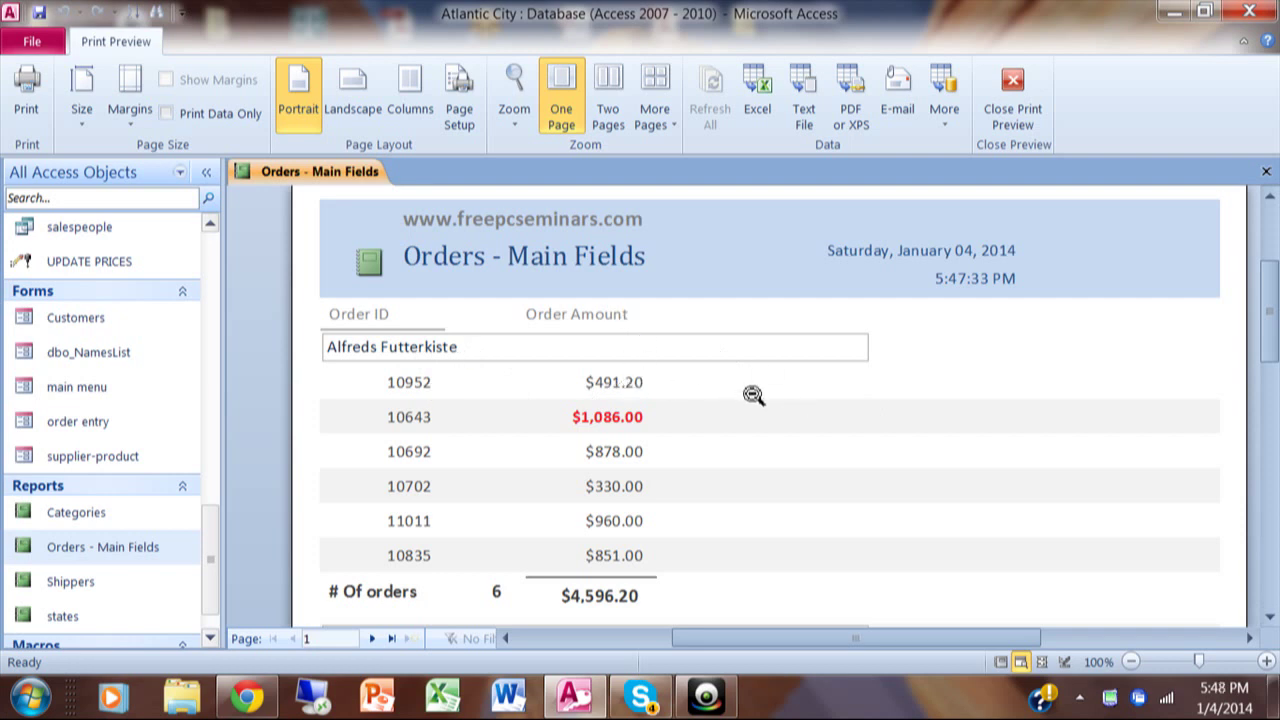
Switch Orders - Main Fields to Design View and place an unbound text box right of orderamount in Detail.
right_click(298, 165)
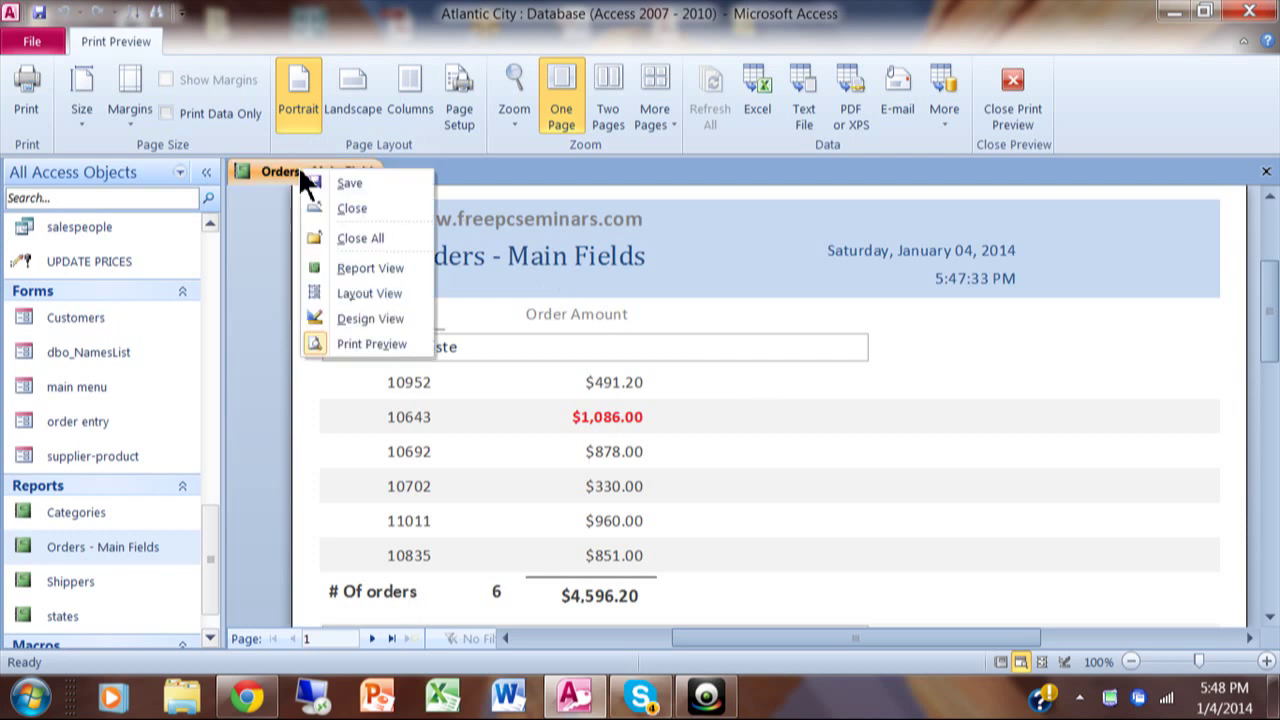
click(356, 318)
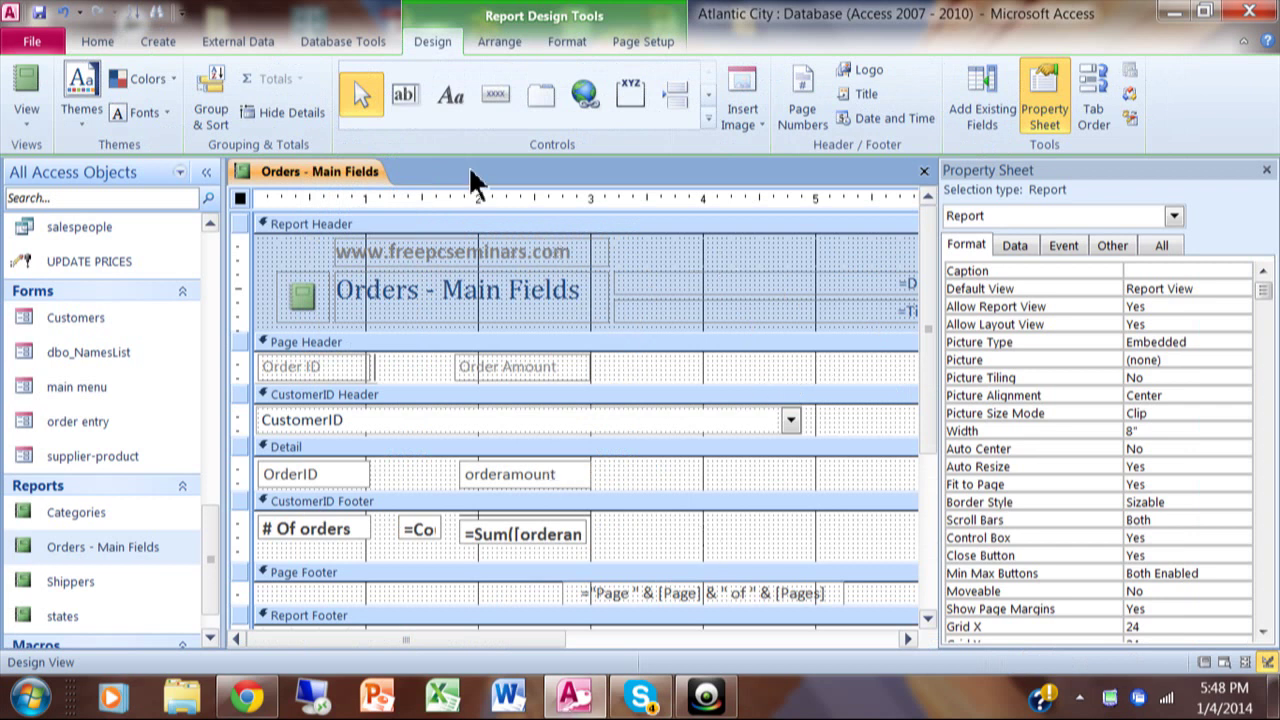
click(406, 97)
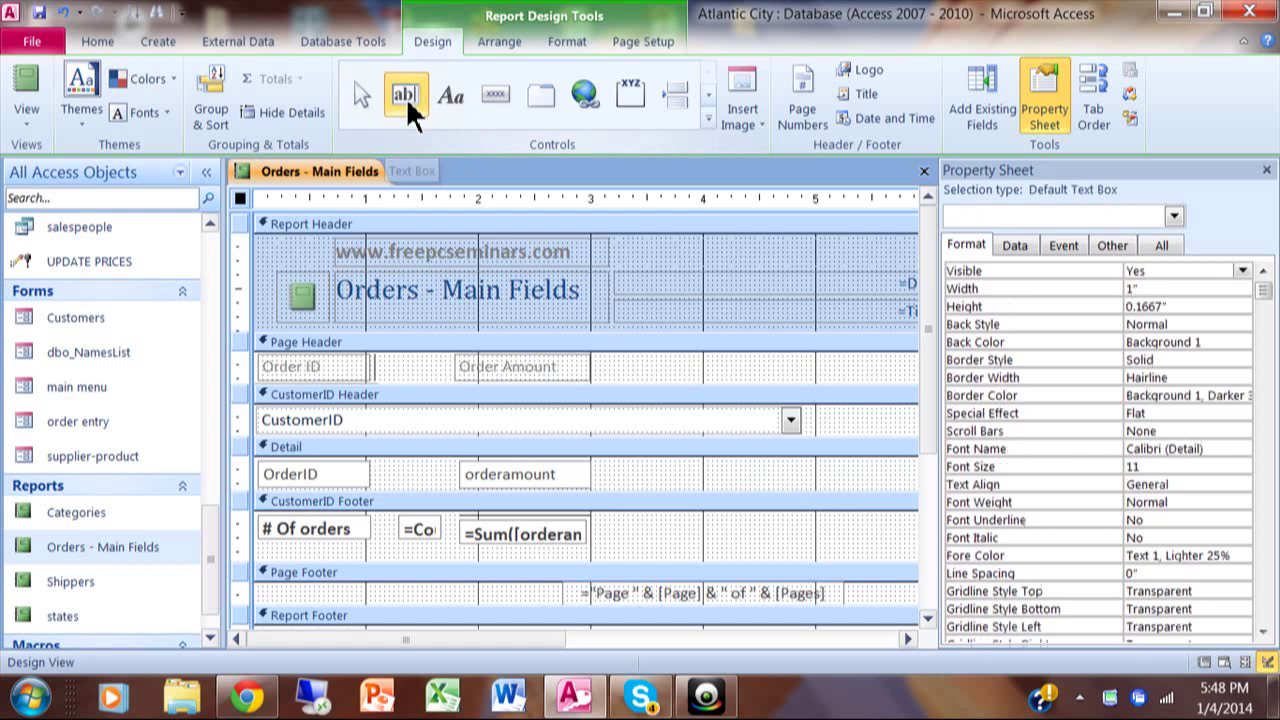
click(609, 463)
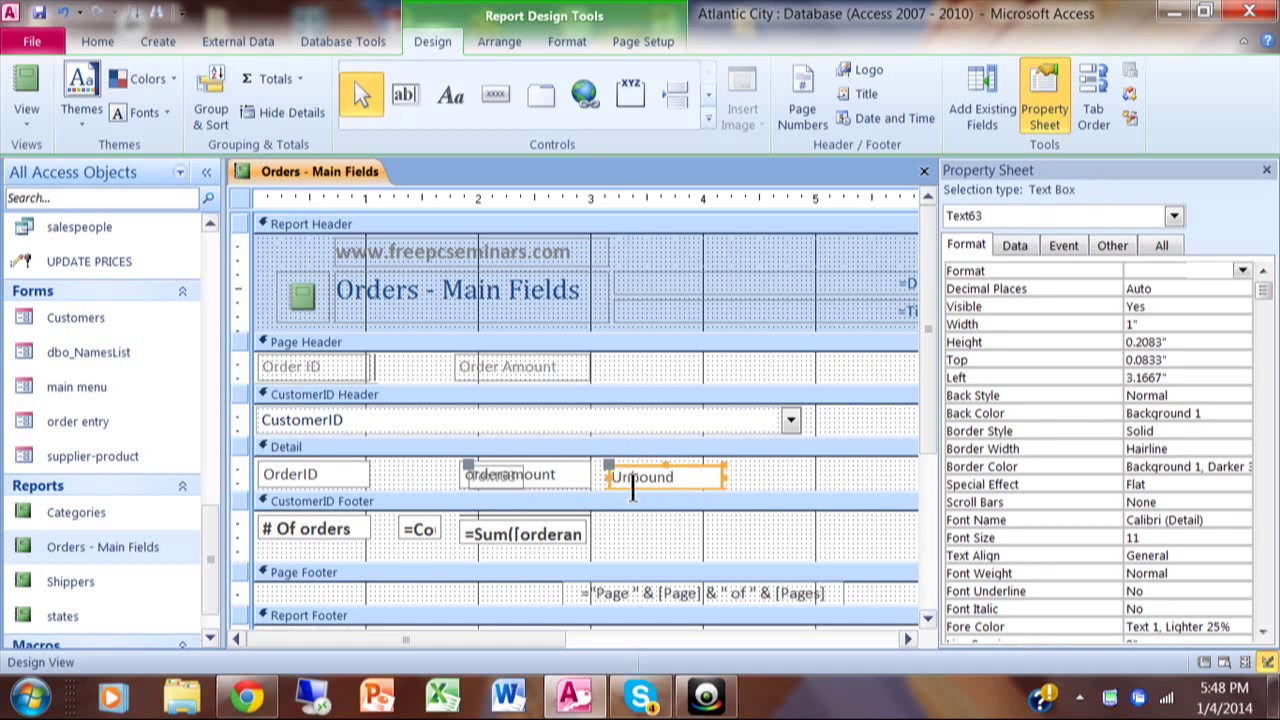
Delete the new text box's attached label and nudge the box level with orderamount.
click(513, 479)
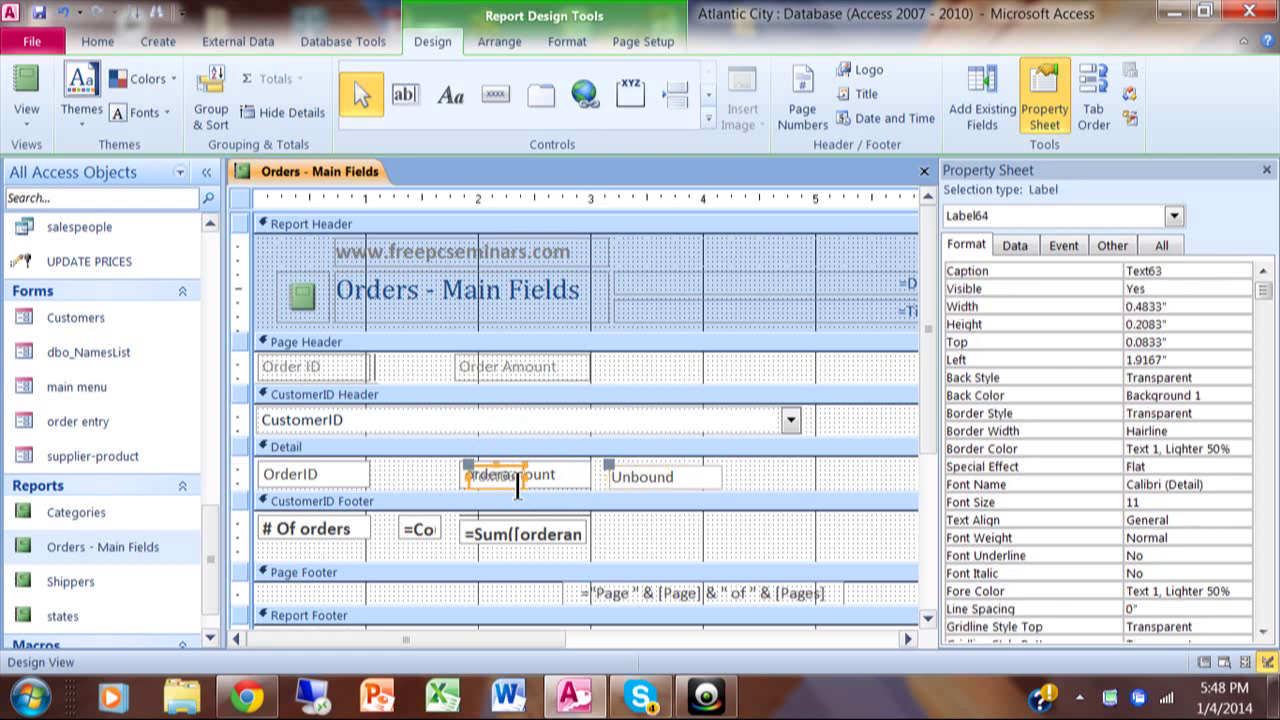
key(Delete)
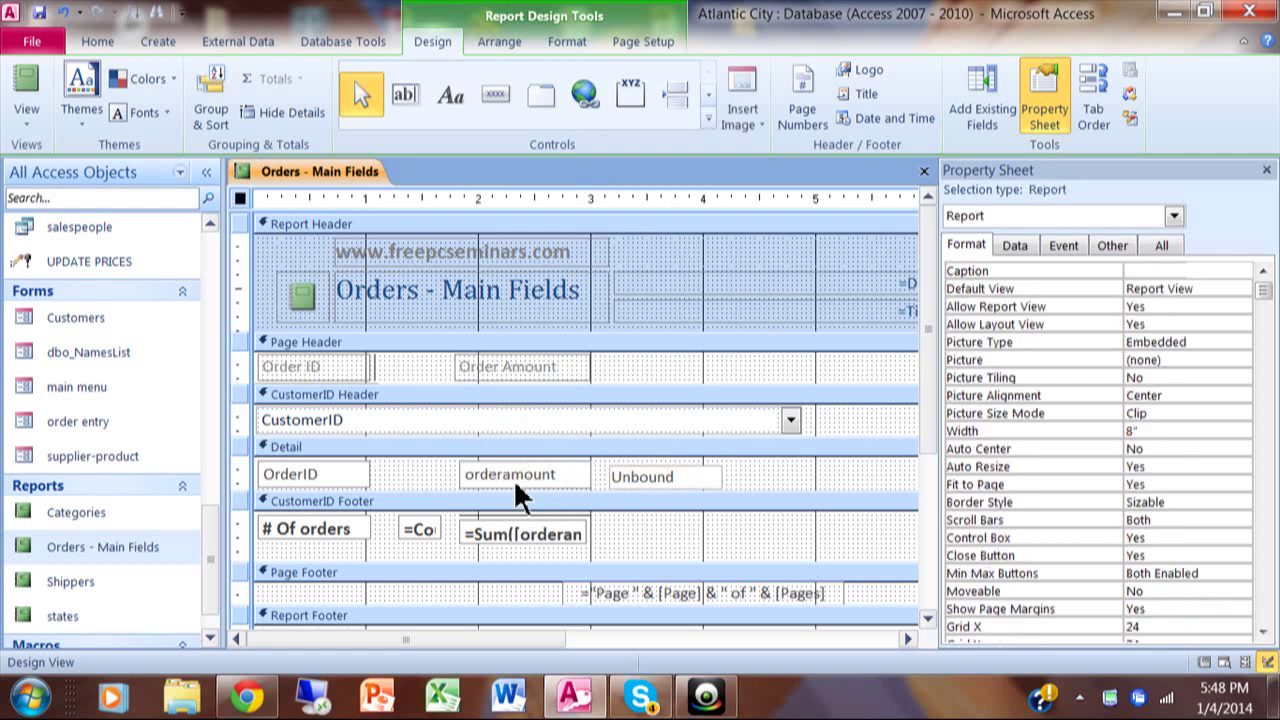
click(656, 471)
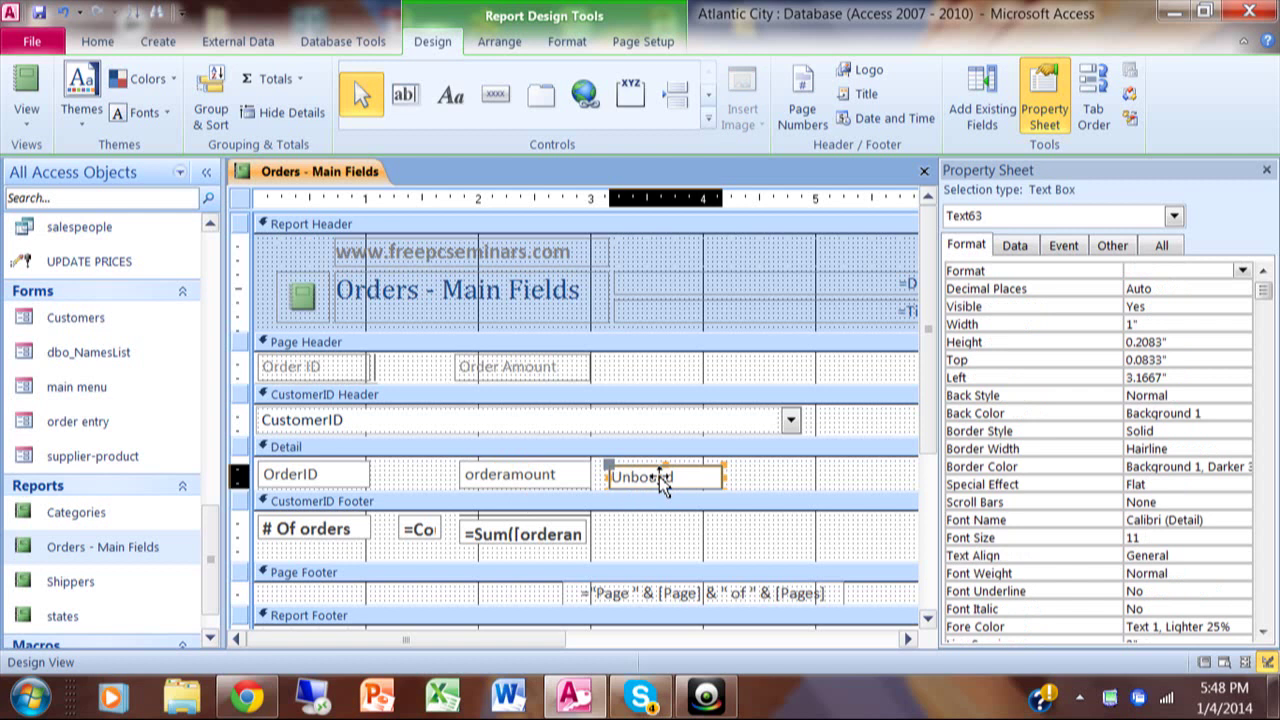
drag(659, 471, 659, 467)
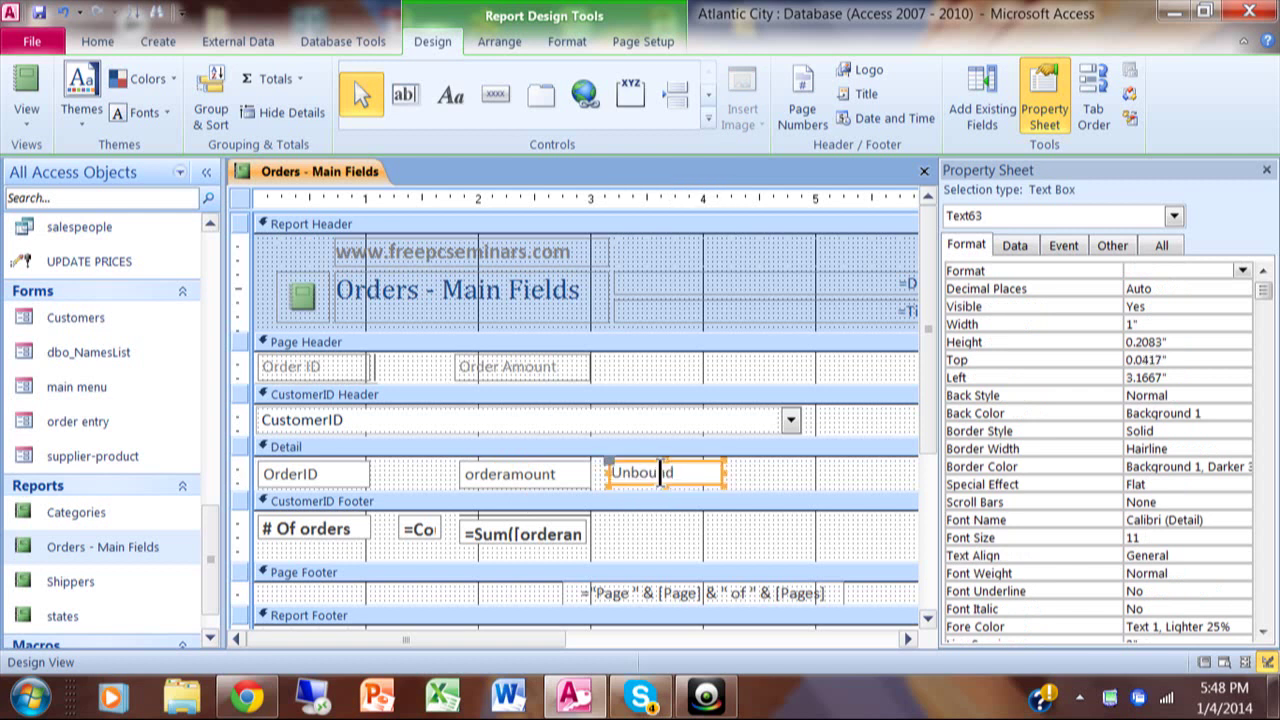
click(818, 476)
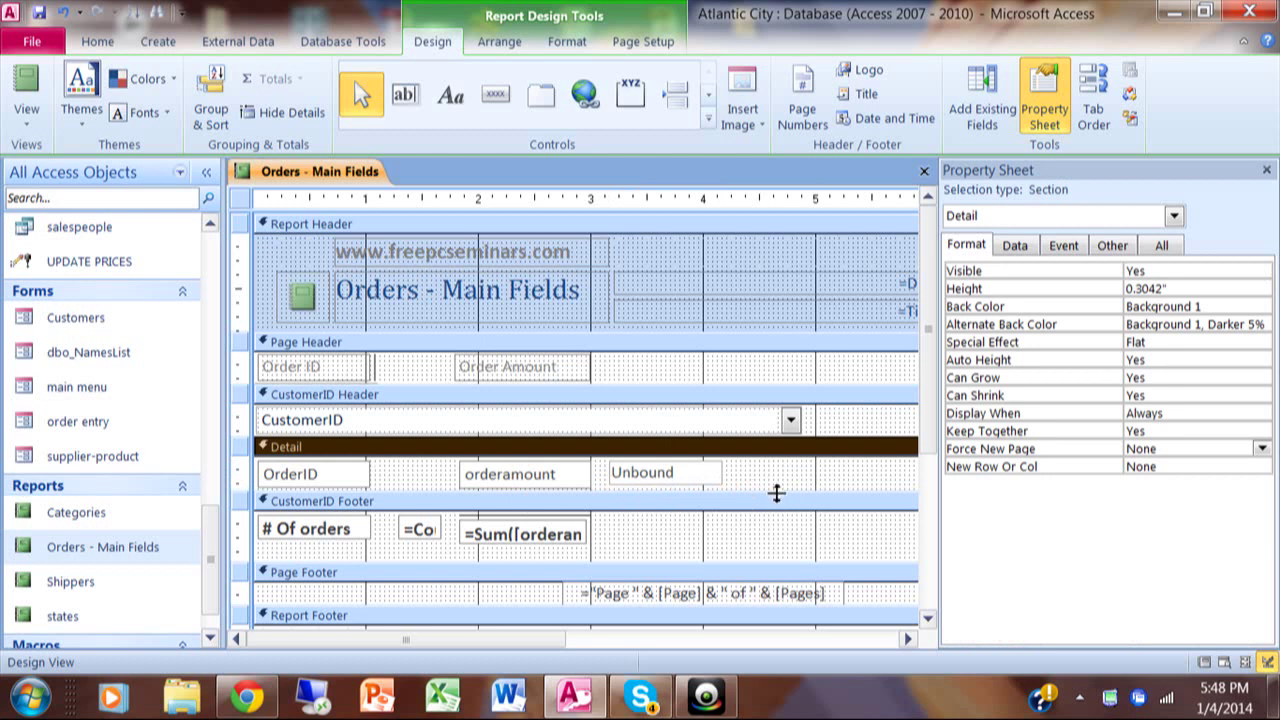
Bring up the Property Sheet for the new text box on its Data tab.
click(1266, 170)
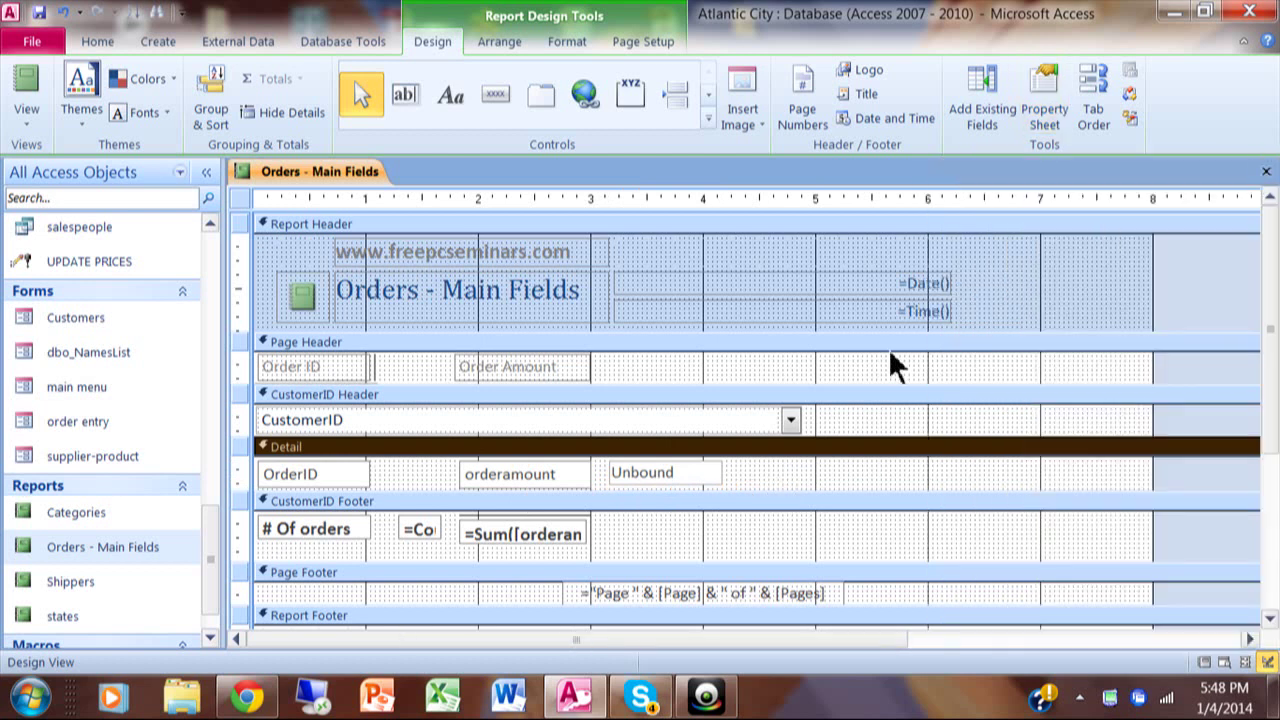
click(698, 475)
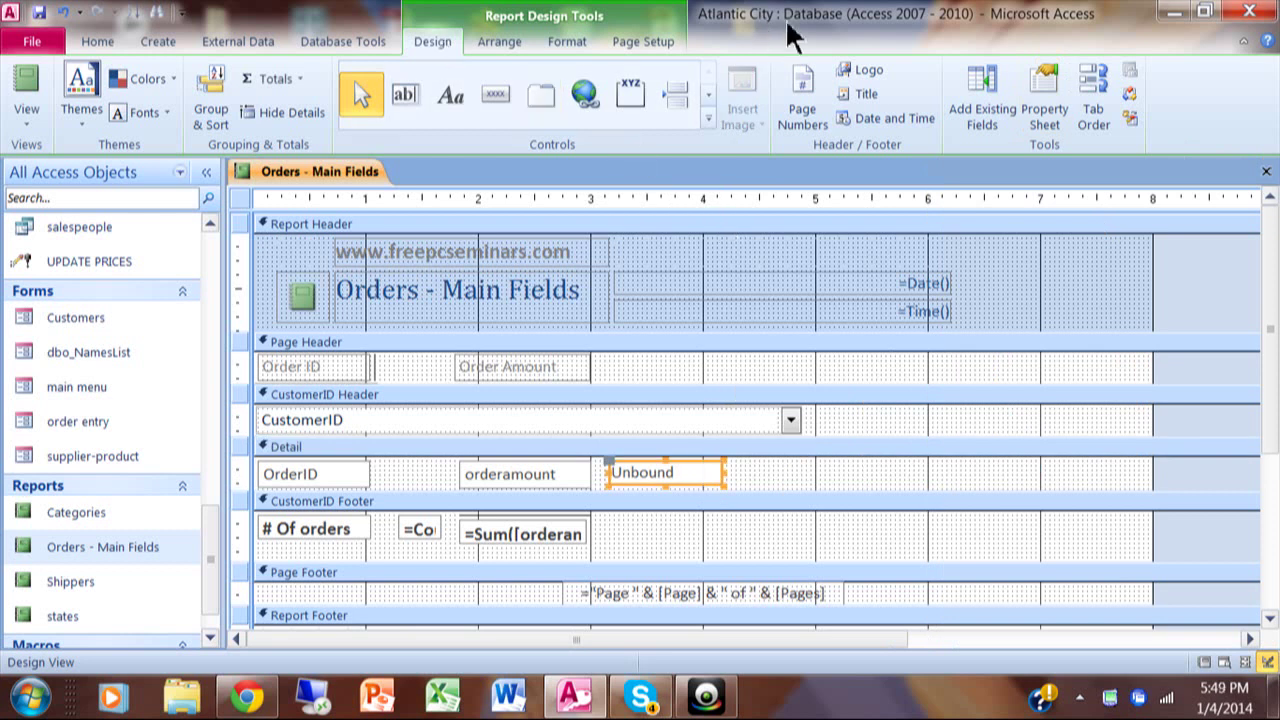
click(1049, 107)
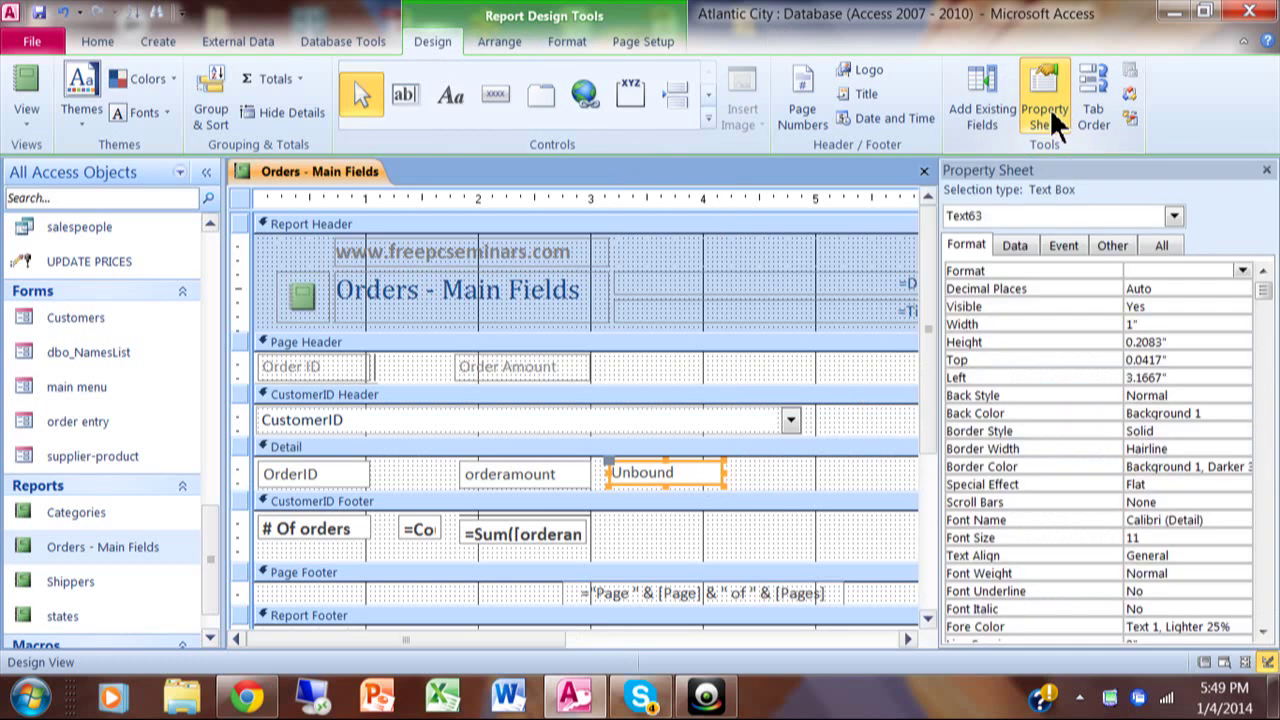
click(1023, 252)
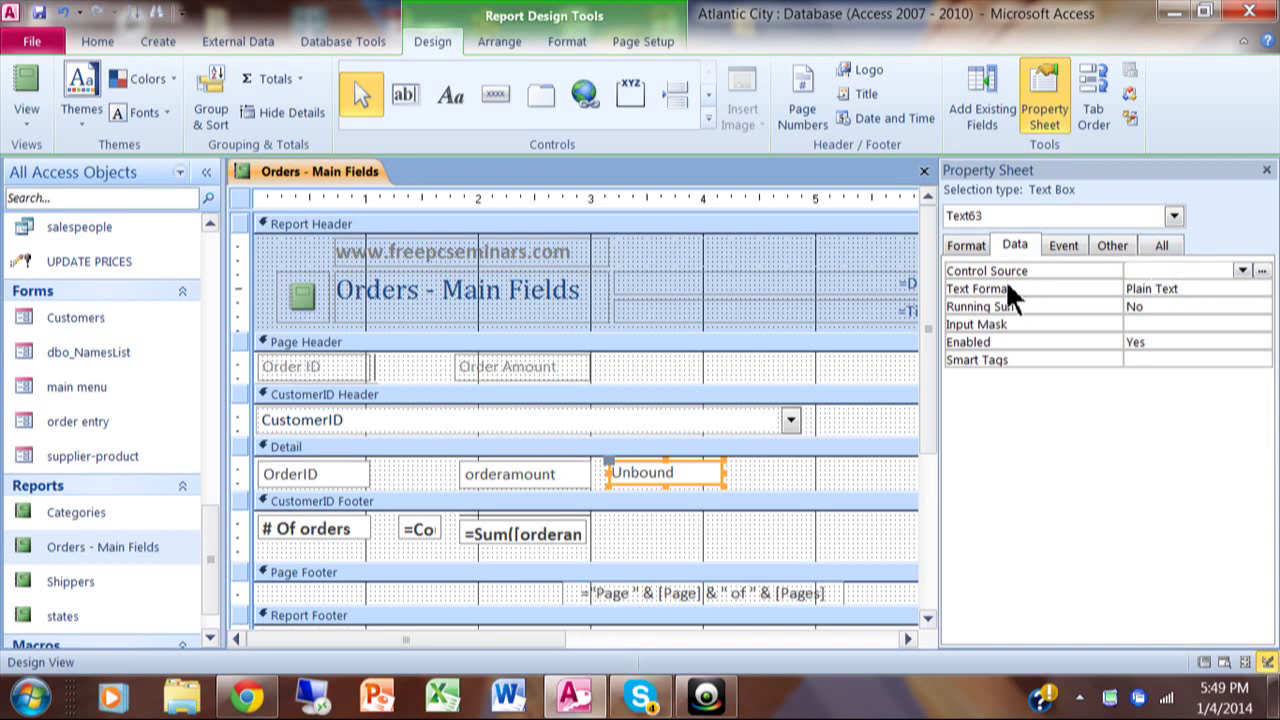
In Expression Builder, enter [orderamount] * .07 as the text box's Control Source.
click(1152, 271)
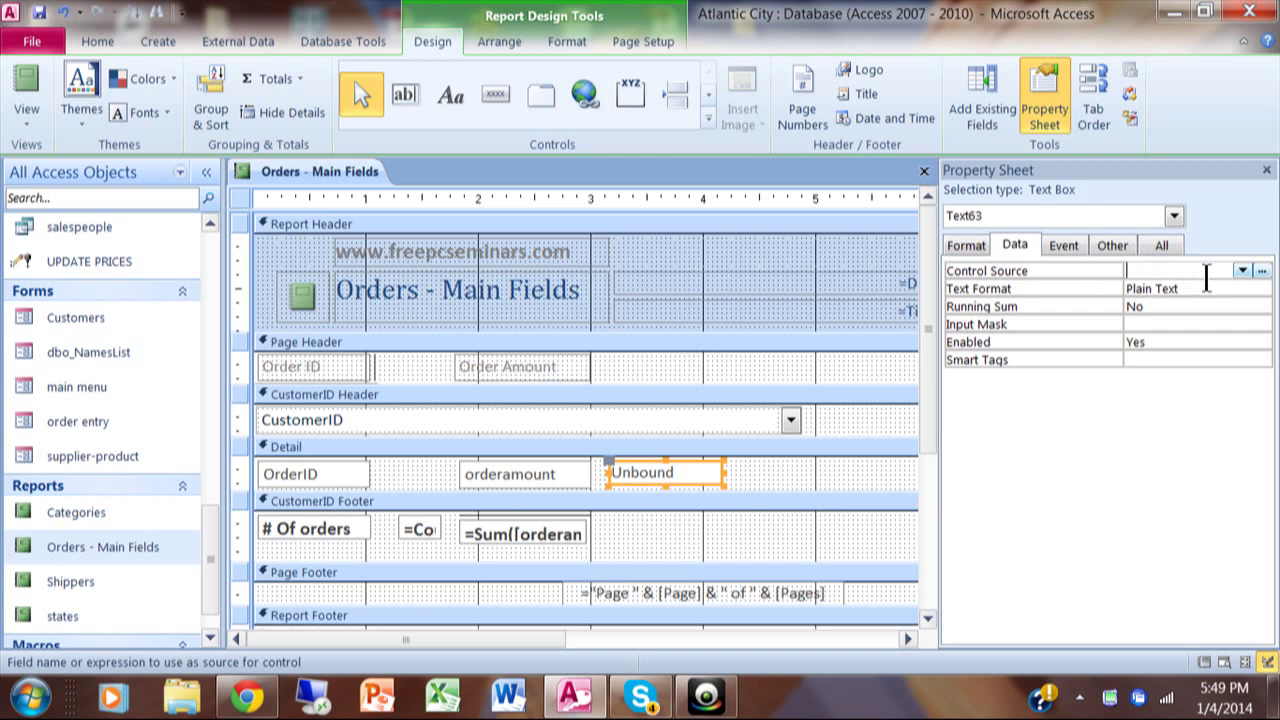
click(1262, 271)
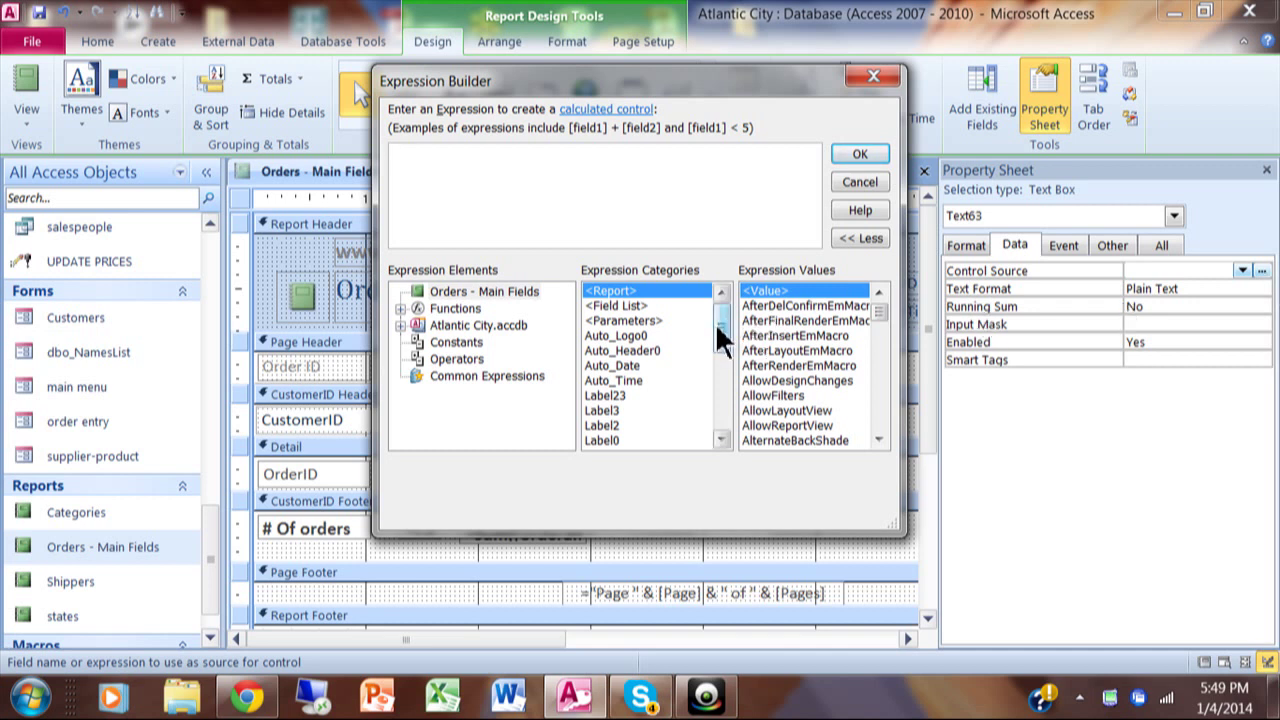
drag(716, 327, 721, 351)
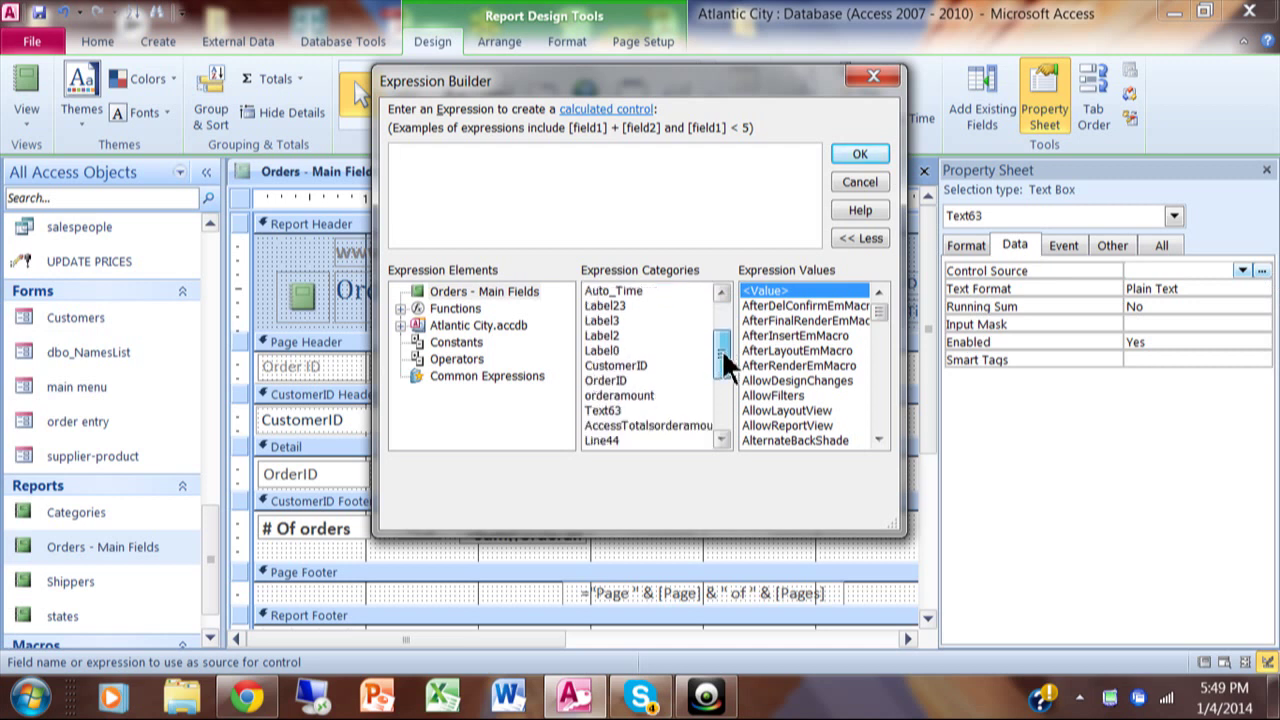
double_click(612, 396)
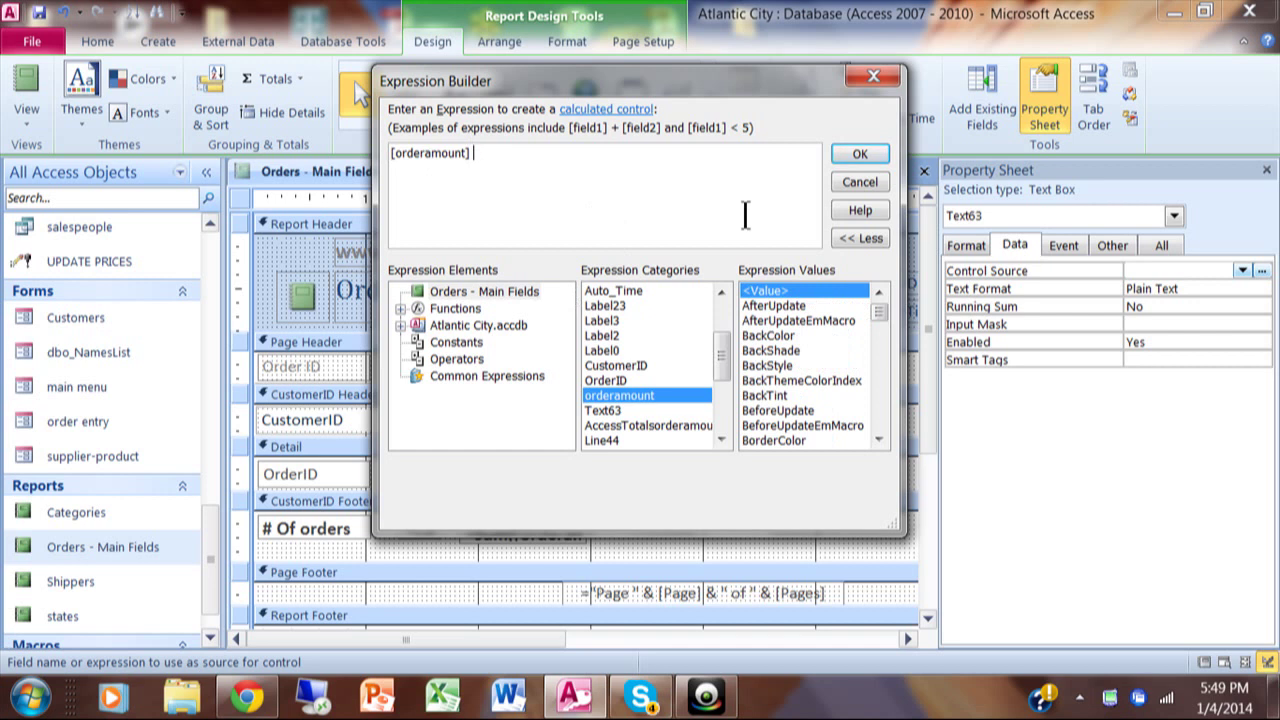
text(* .07)
Confirm =[orderamount]*0.07 as the source, then format the tax box as Currency and right-aligned.
click(860, 154)
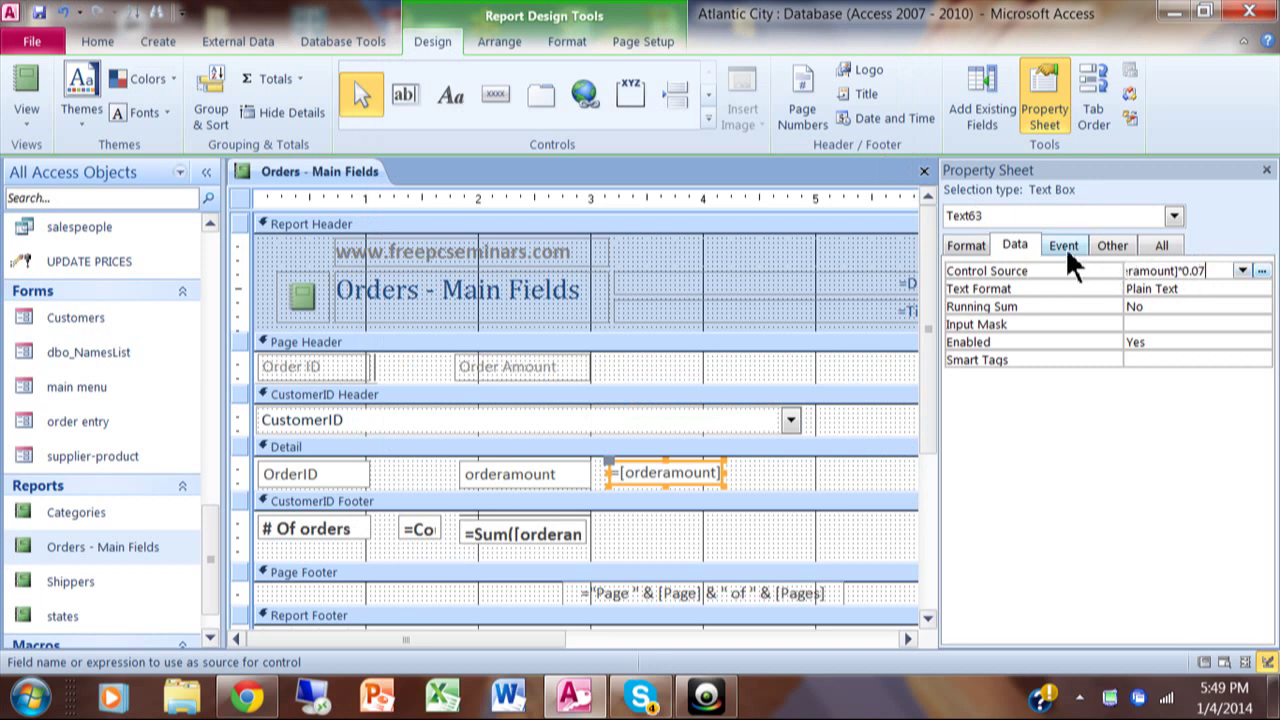
click(976, 250)
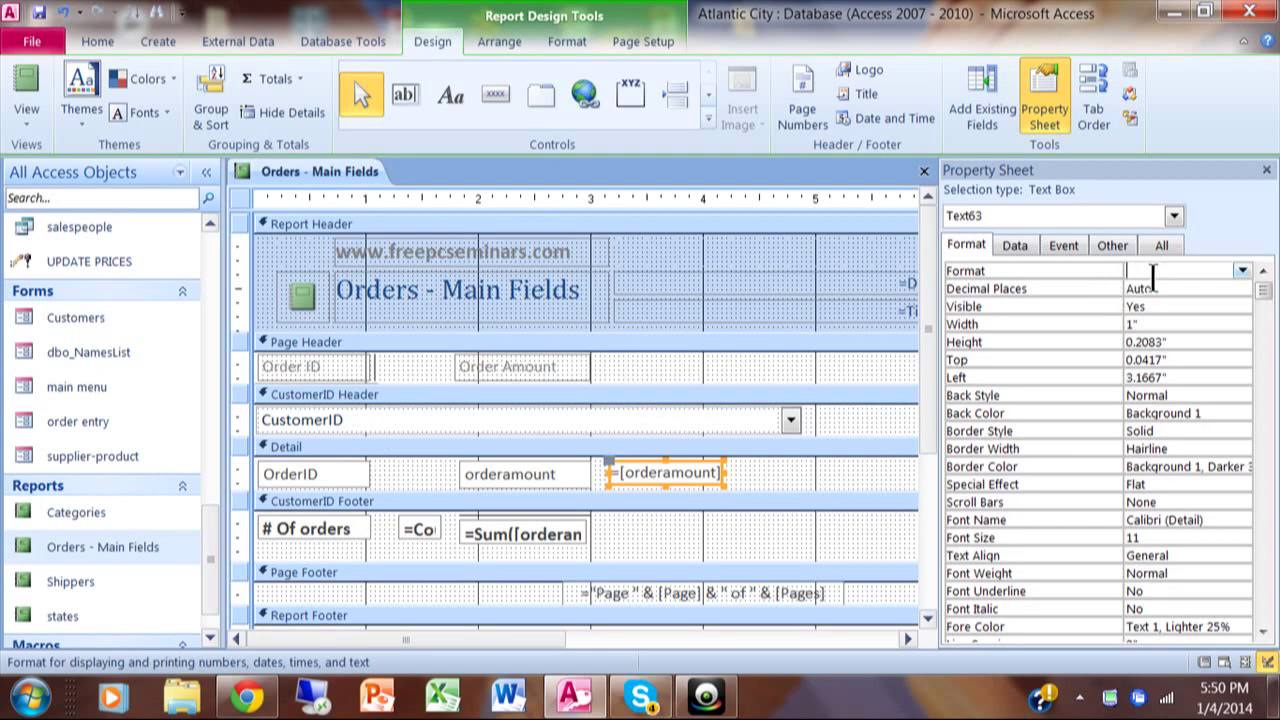
click(1241, 272)
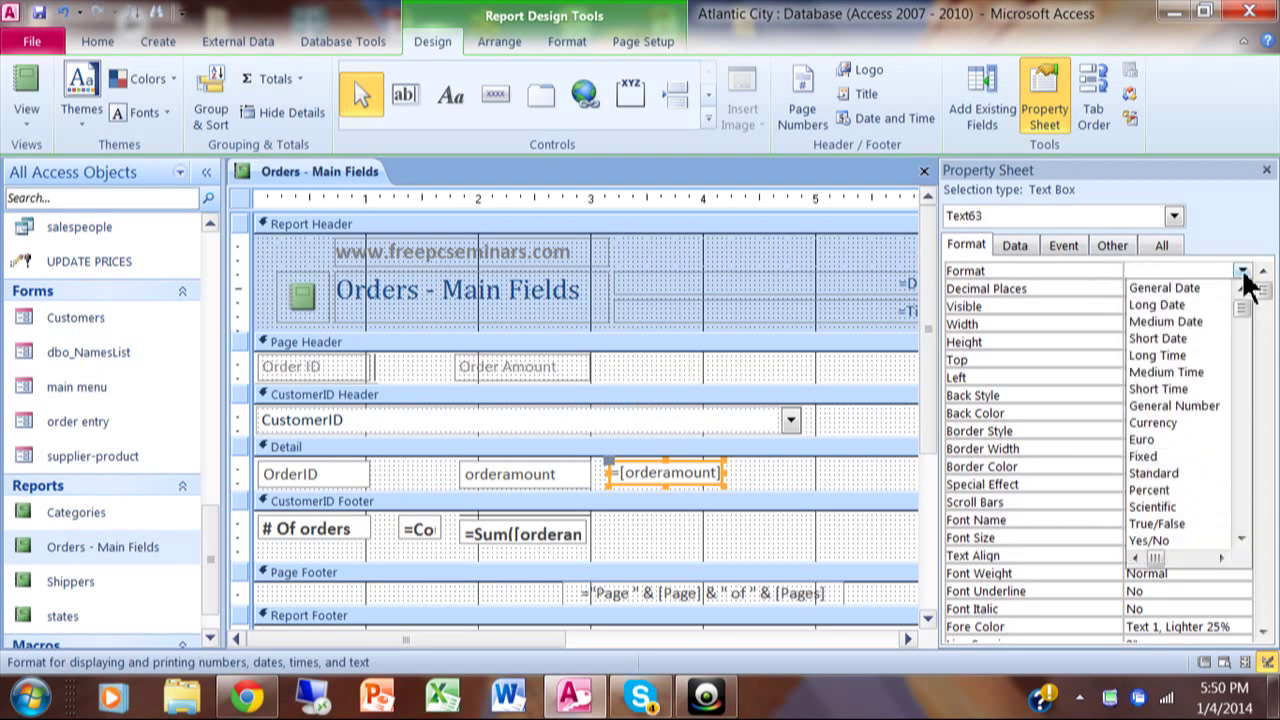
click(1190, 422)
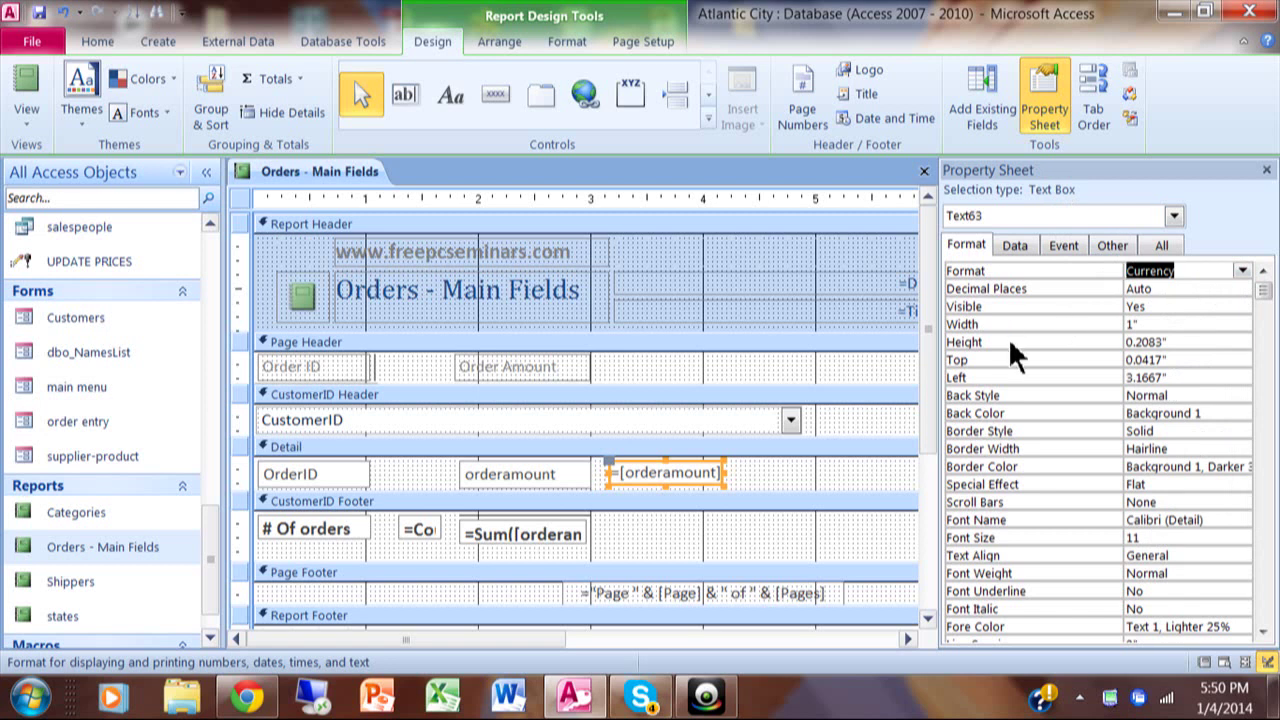
click(90, 50)
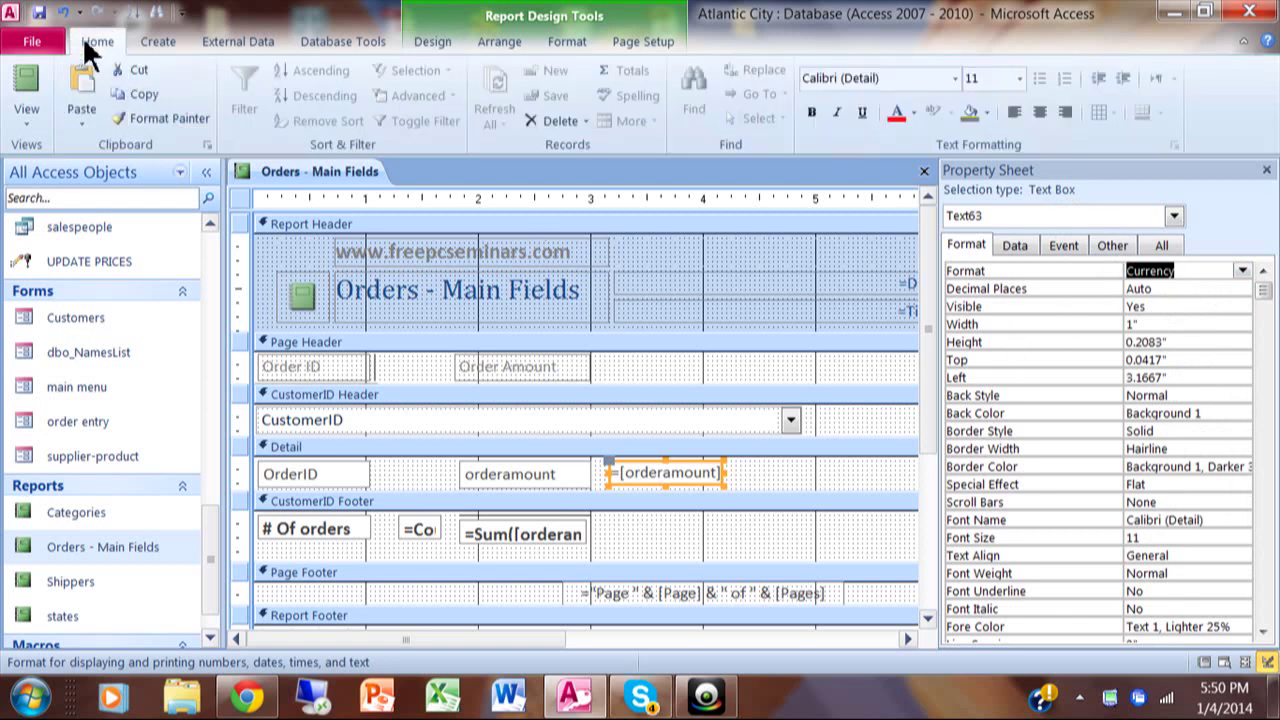
click(1063, 109)
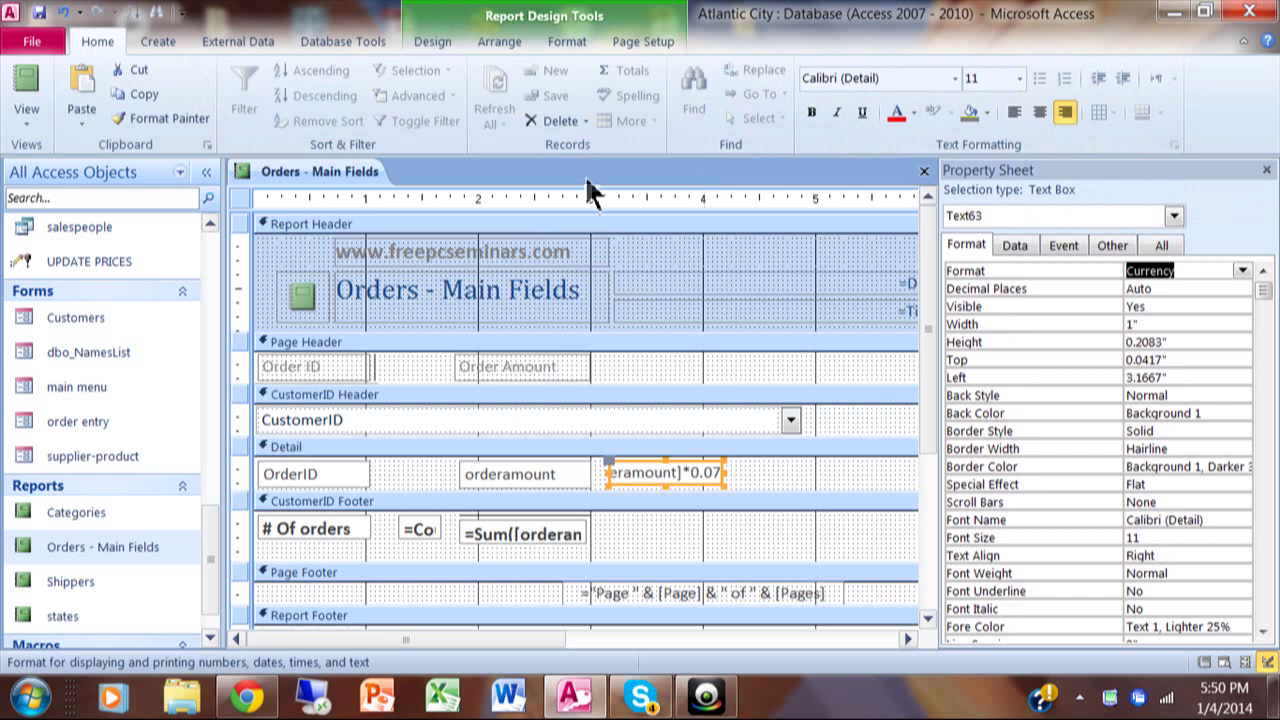
Print Preview the report to check each order's tax, e.g. $34.38 beside $491.20.
right_click(356, 182)
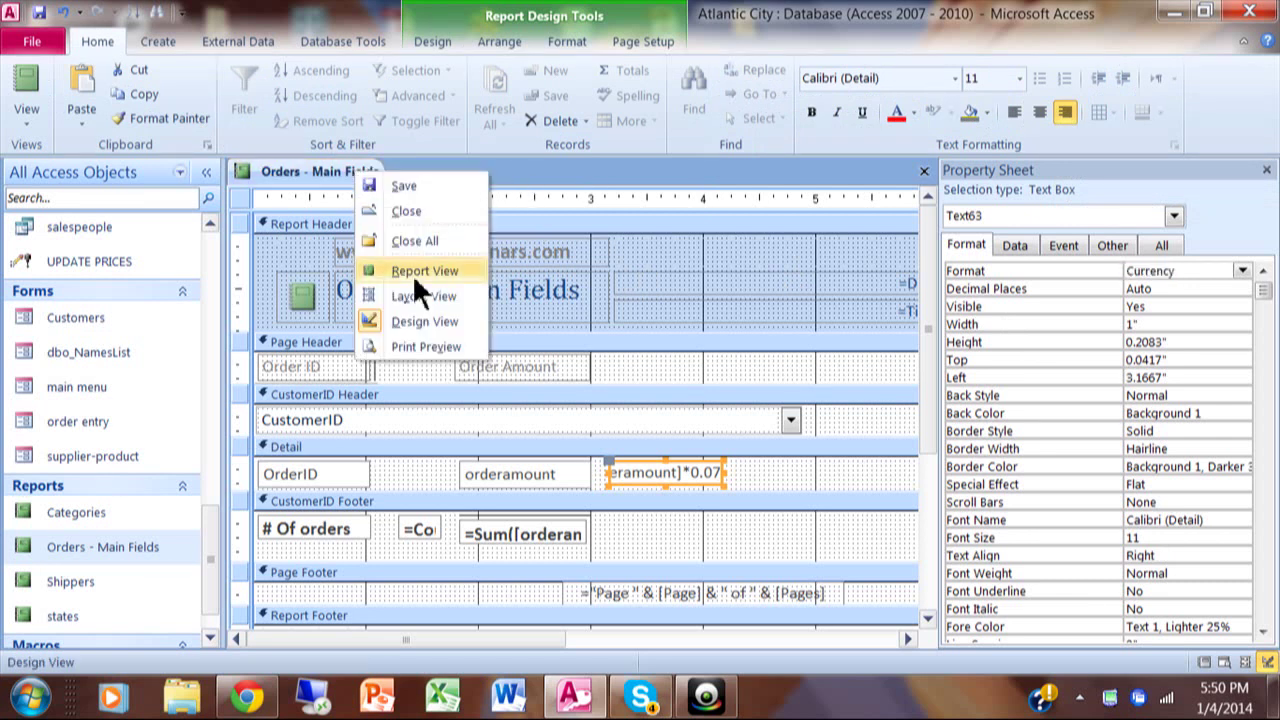
click(424, 346)
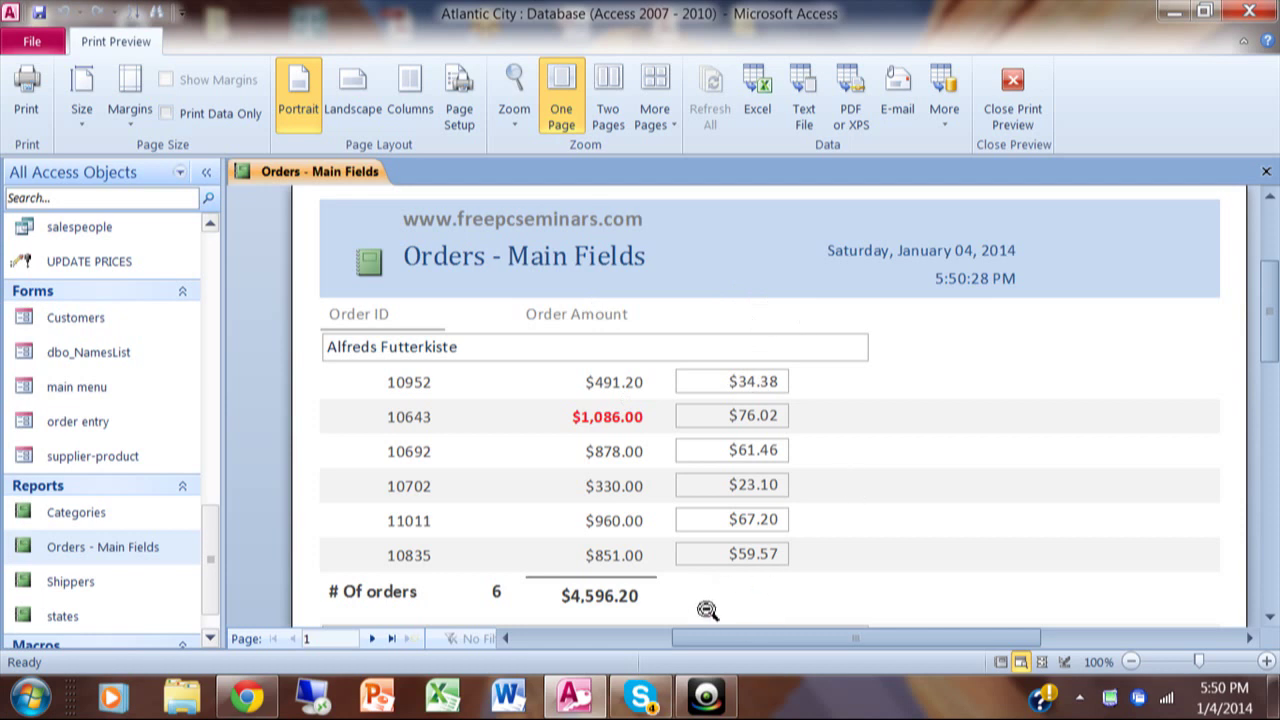
Back in Design View, add a 'Sales Tax' heading label in the Page Header beside Order Amount.
right_click(345, 172)
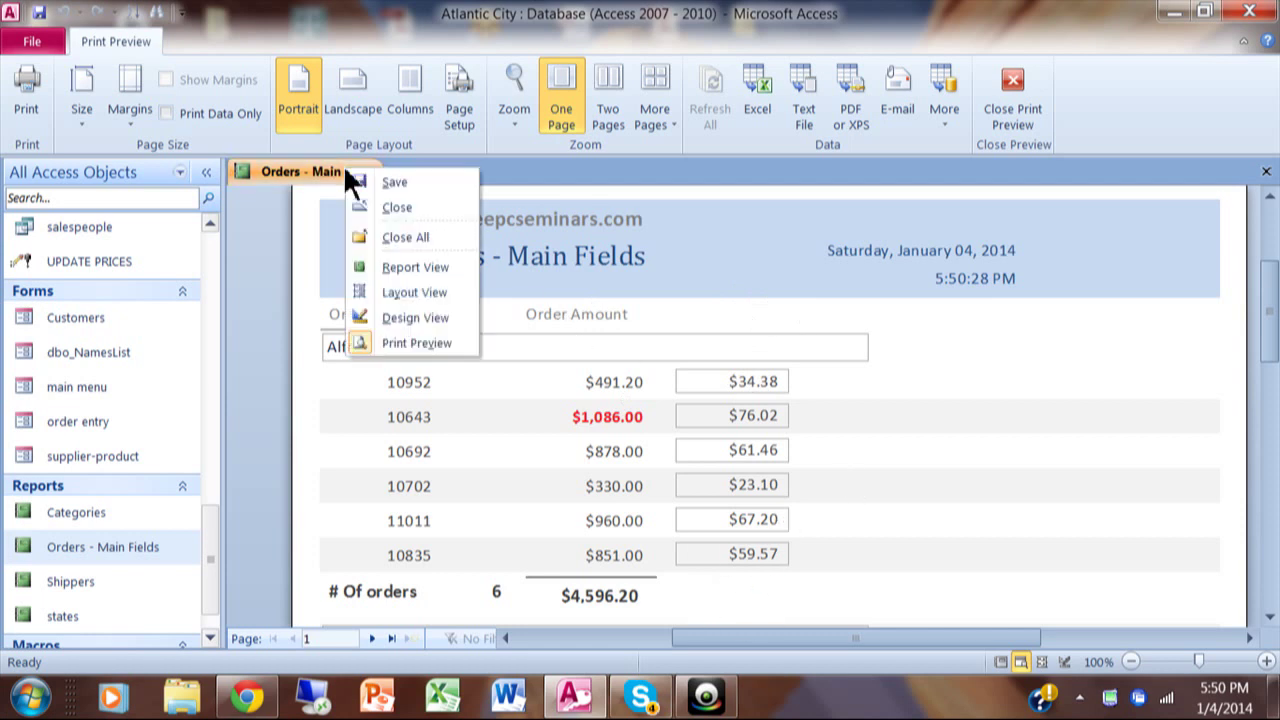
click(415, 317)
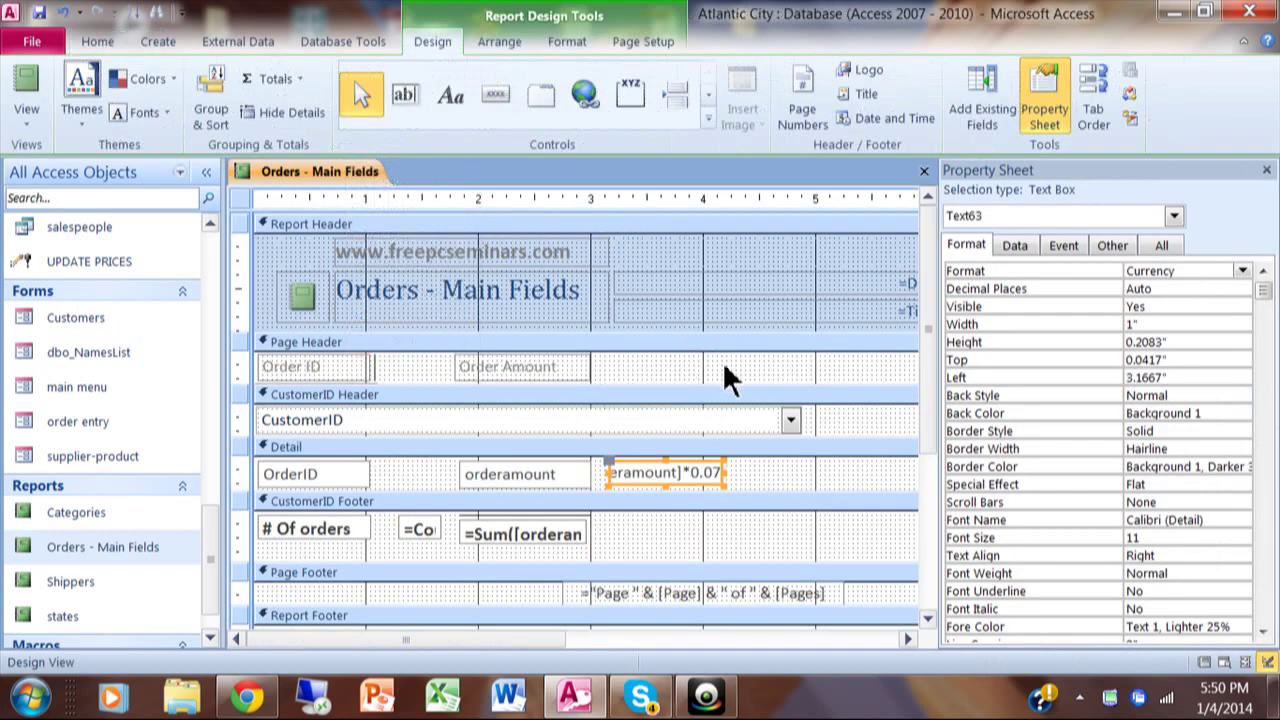
click(453, 98)
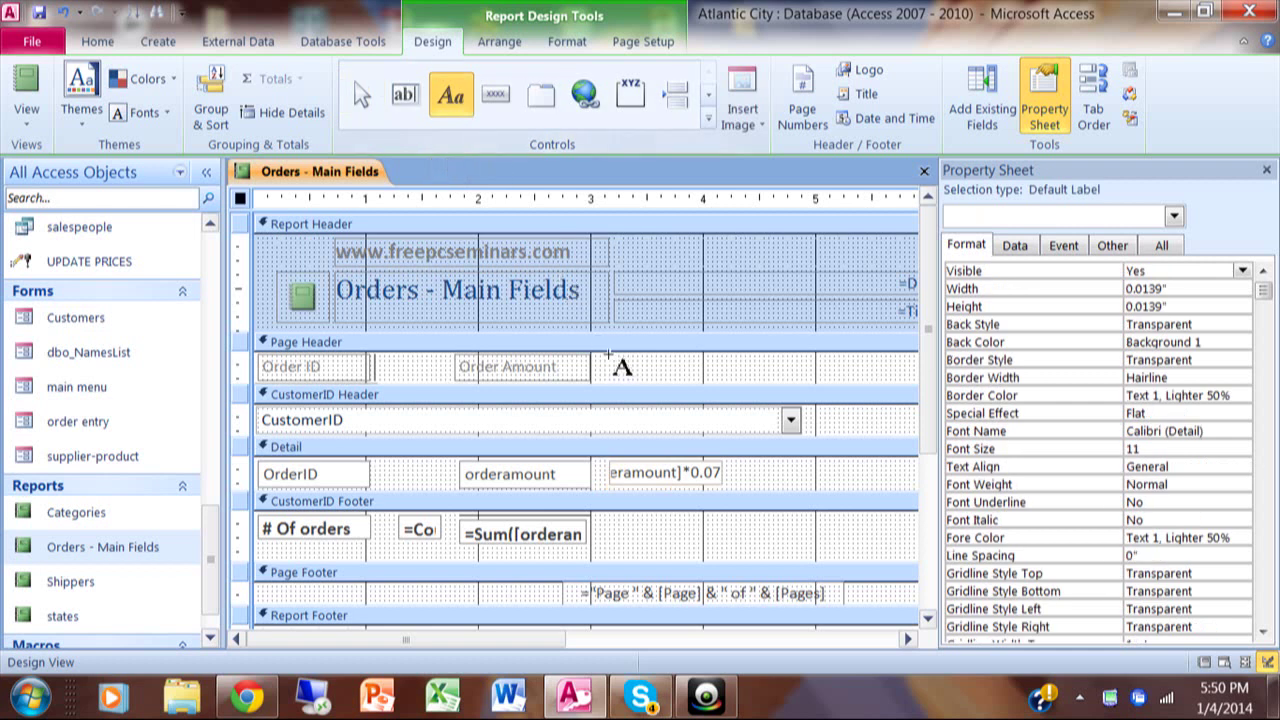
click(609, 356)
text(S)
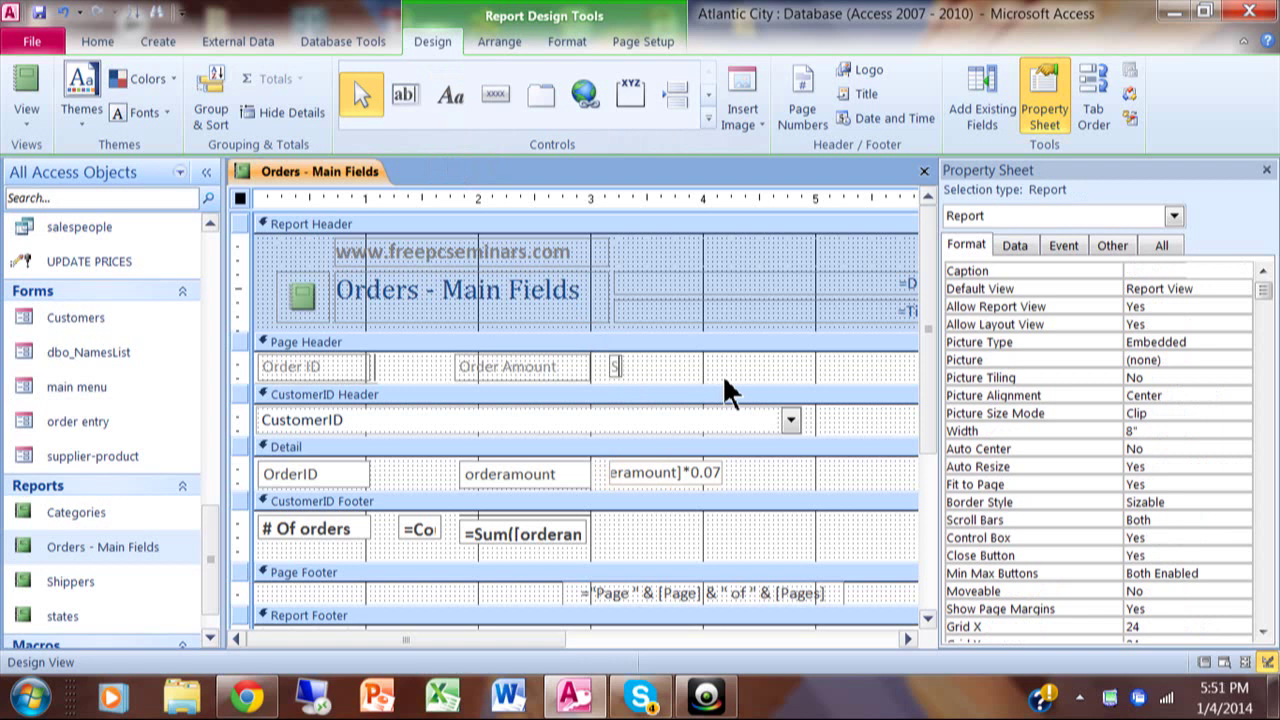
text(alres)
text(es Tax)
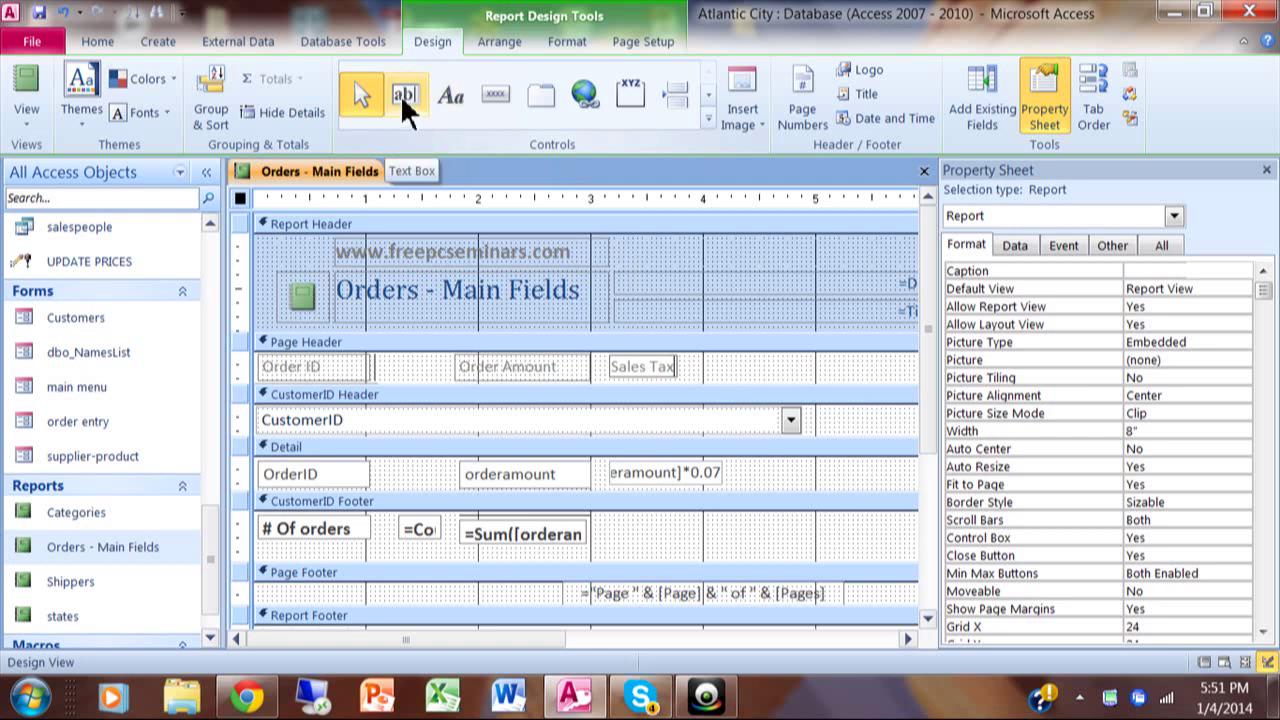
click(792, 480)
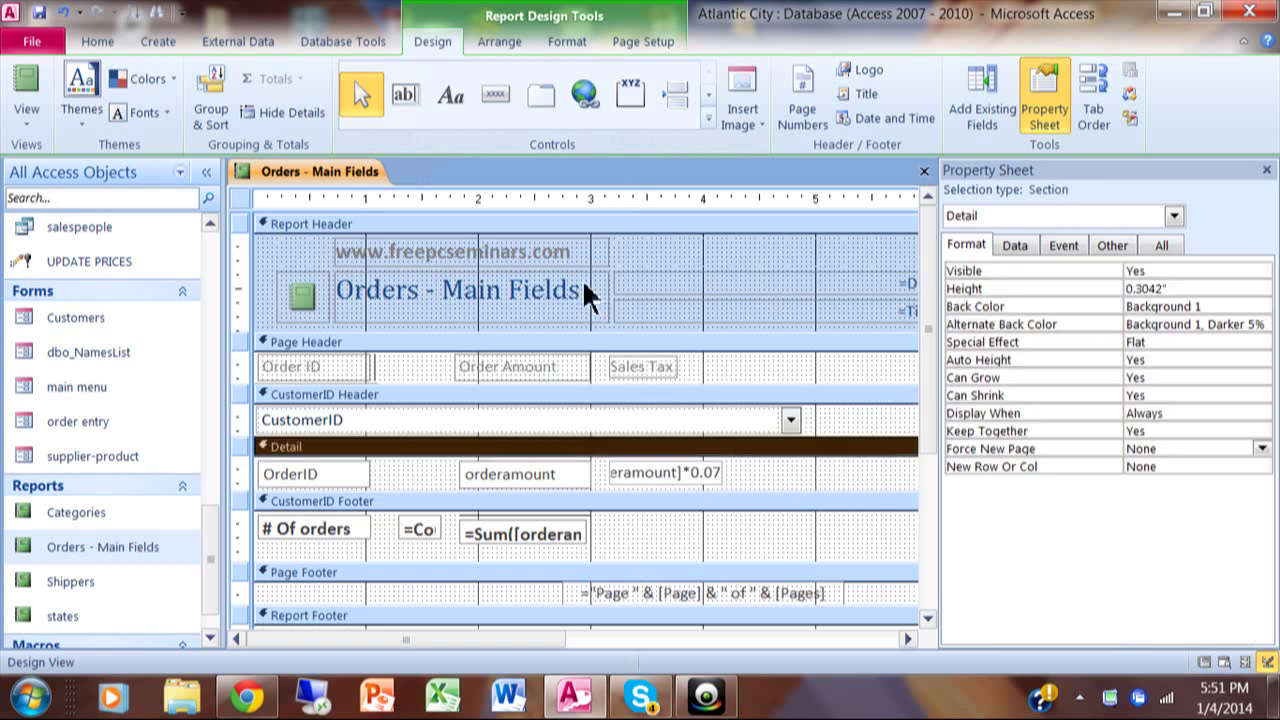
Place a text box in the CustomerID Footer beside the order-amount total, remove its label, and align it.
click(405, 93)
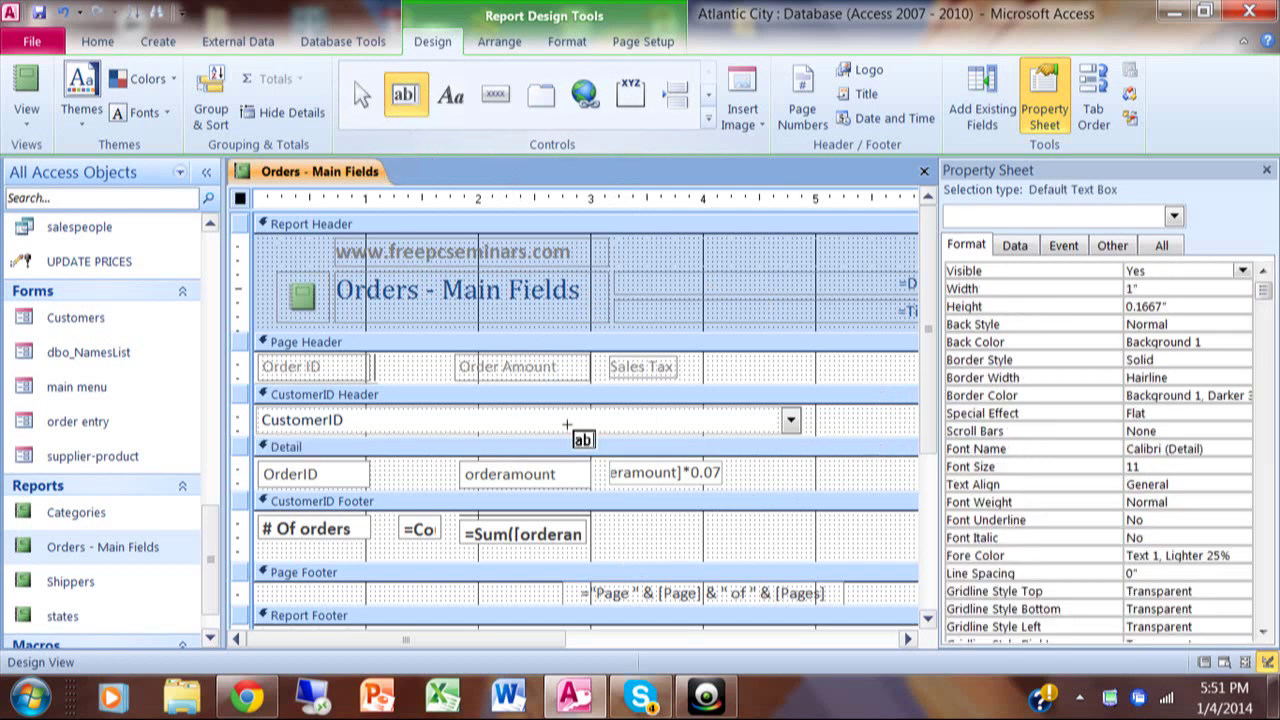
click(617, 522)
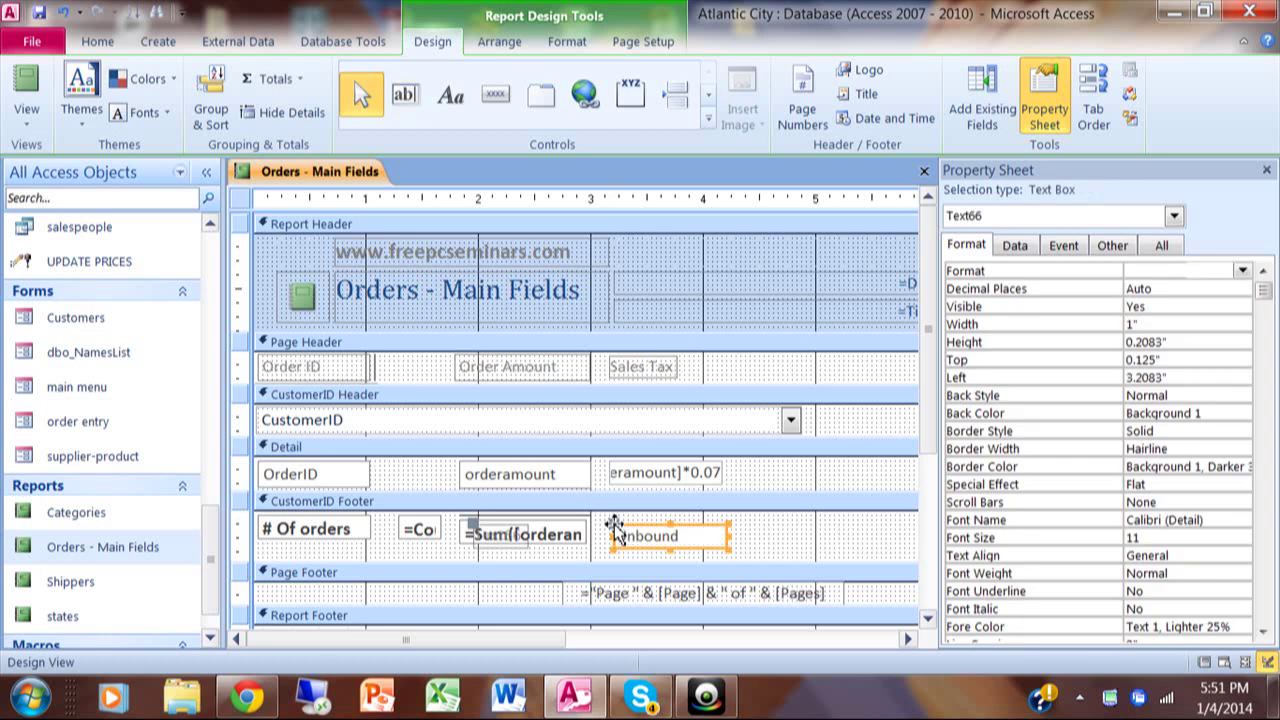
click(521, 531)
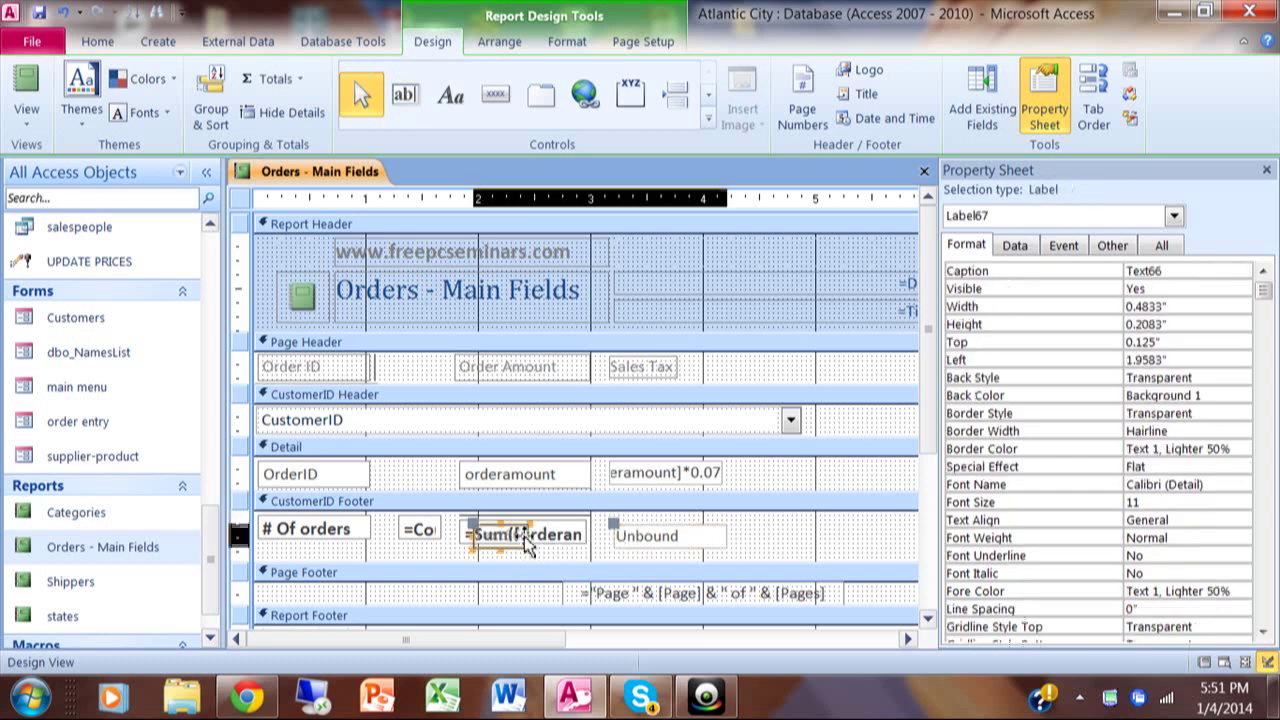
key(Delete)
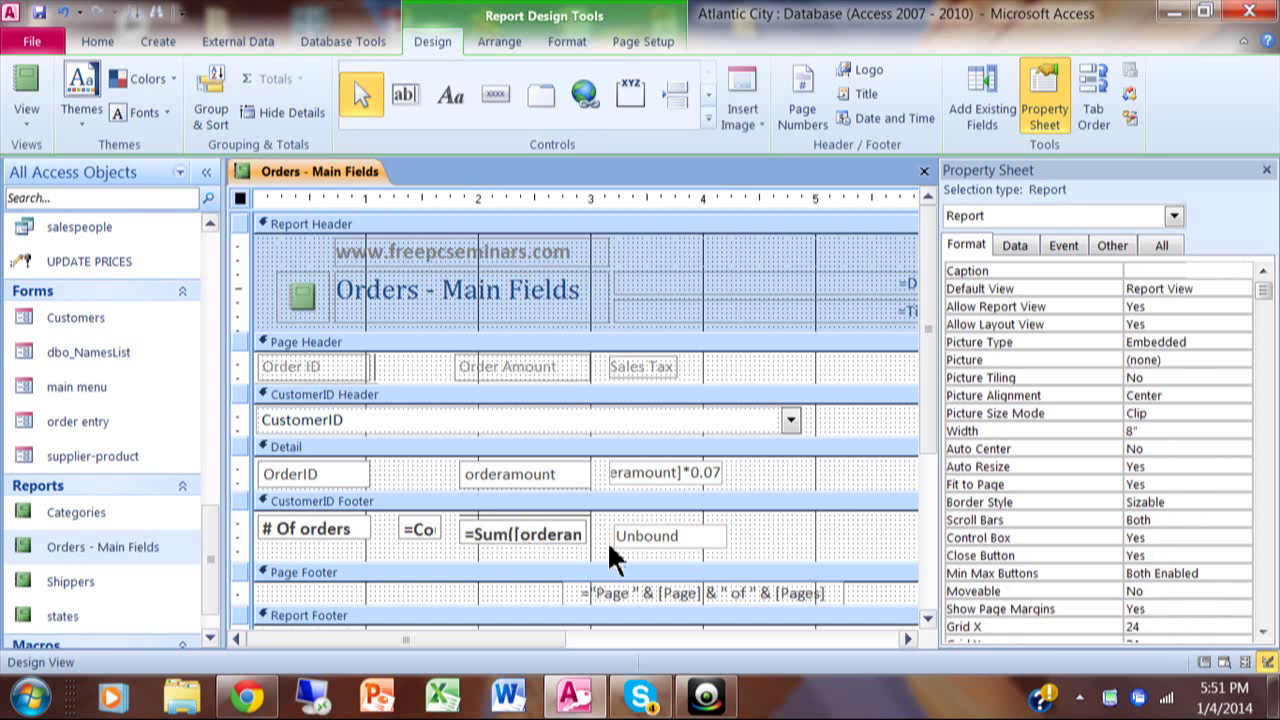
click(662, 528)
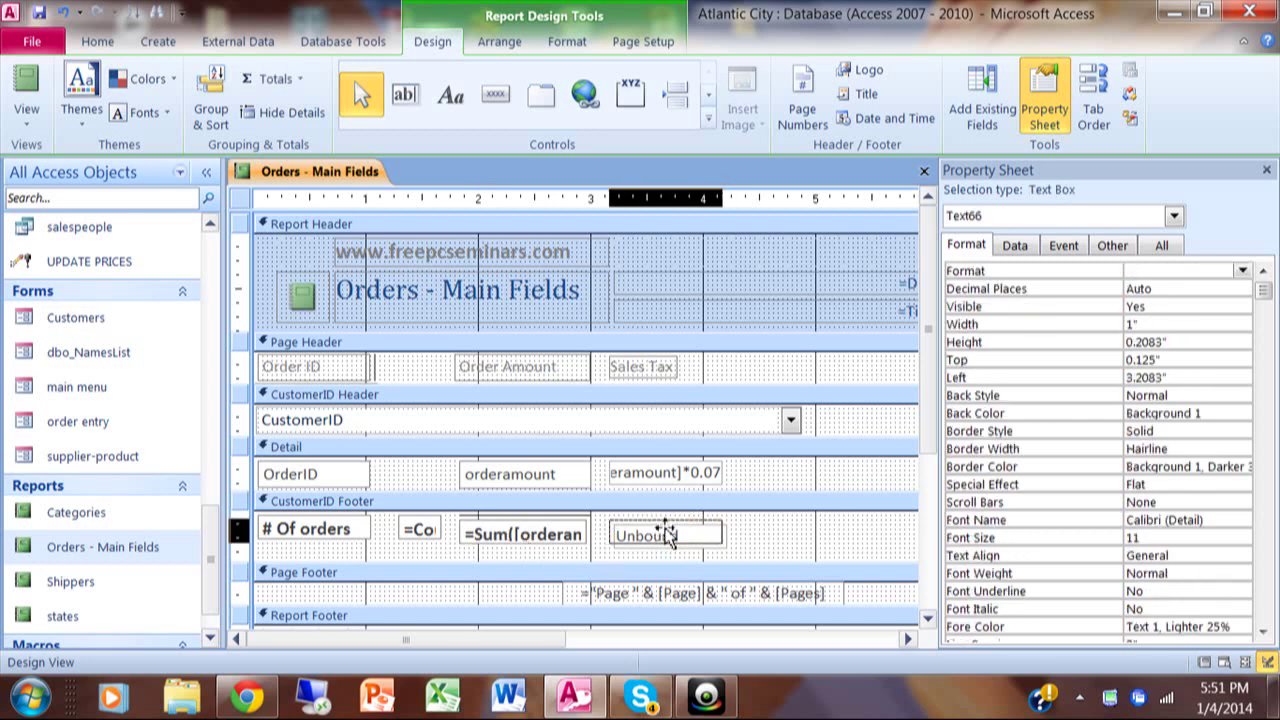
drag(662, 528, 657, 523)
click(742, 529)
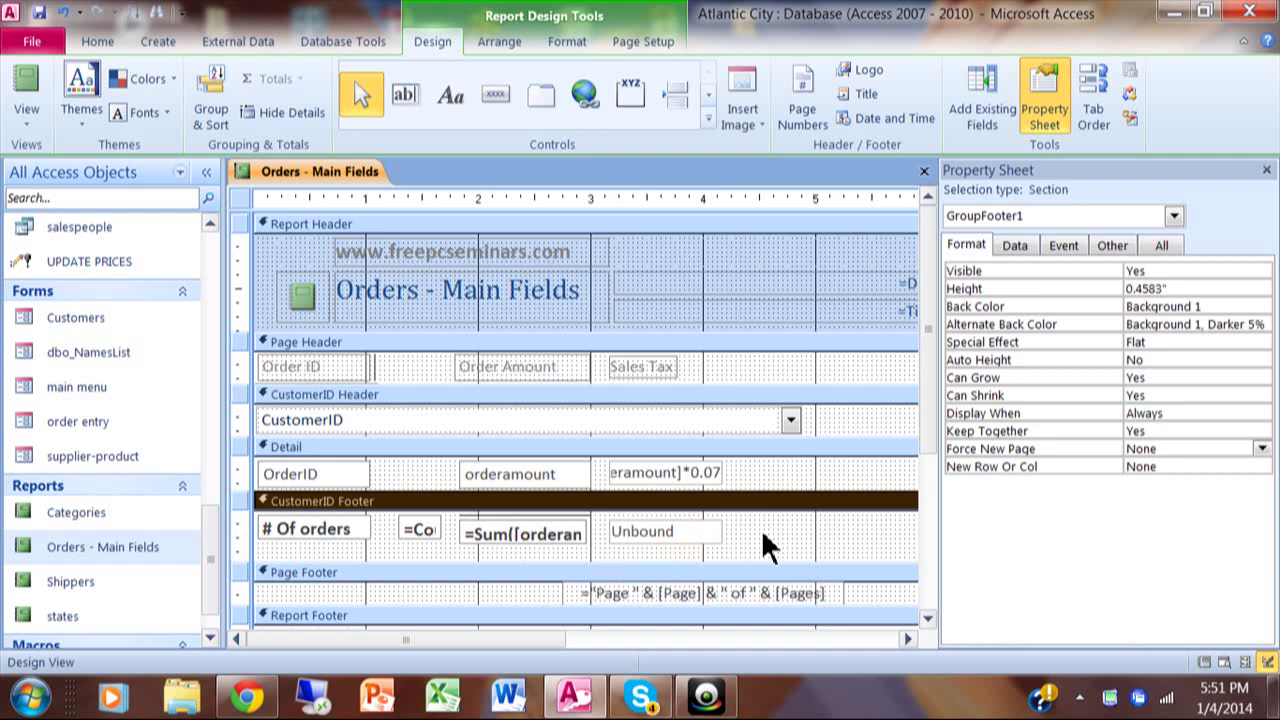
click(712, 531)
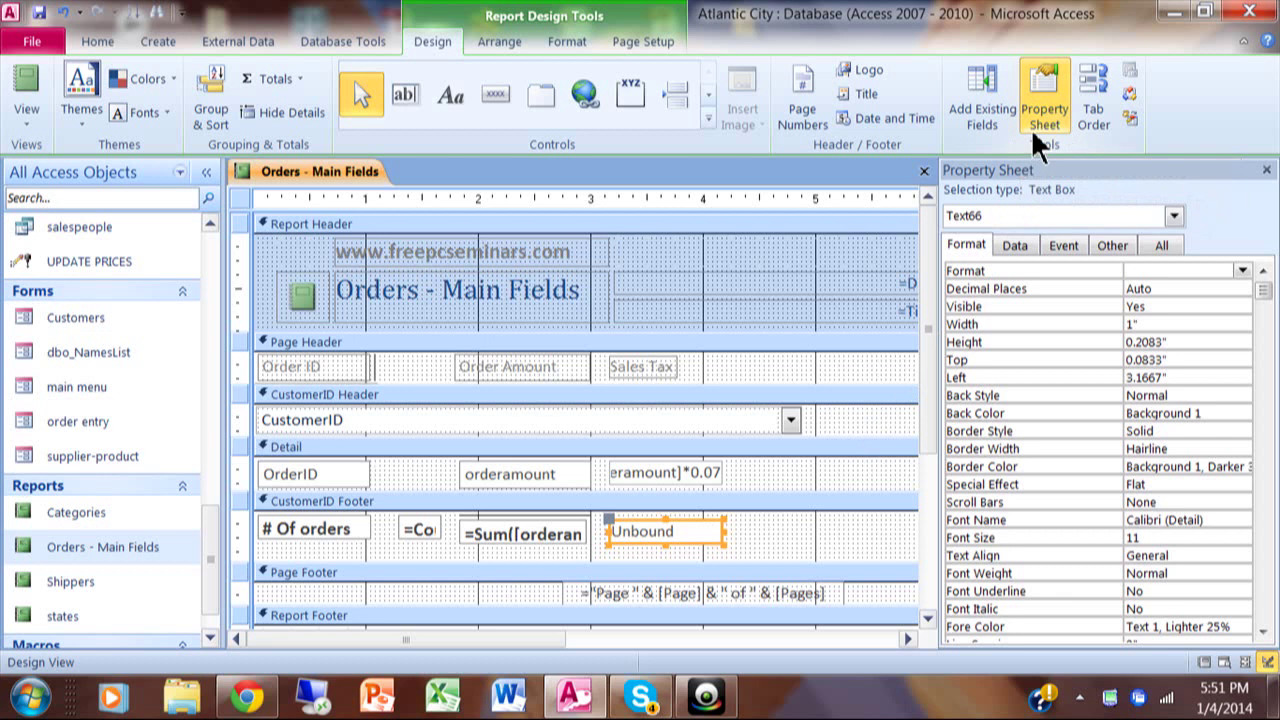
Set the footer box's Control Source to sum([orderamount]*.07) via Expression Builder.
click(1019, 249)
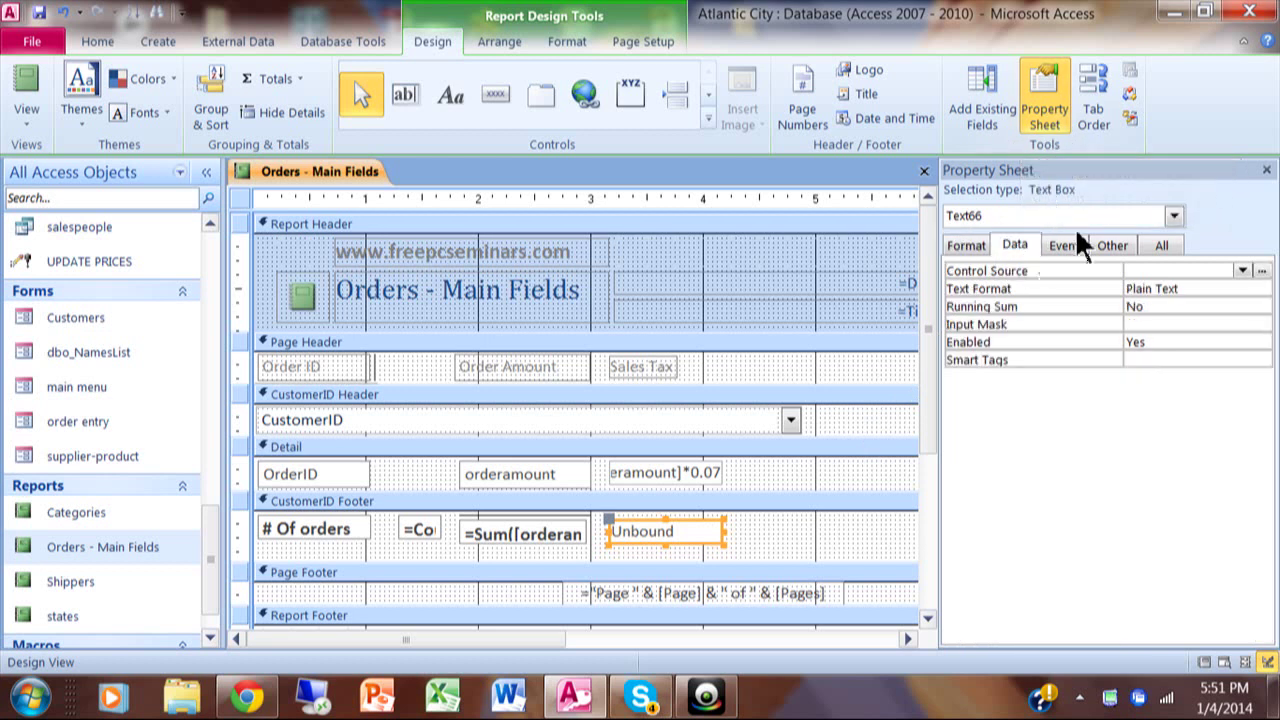
click(1175, 270)
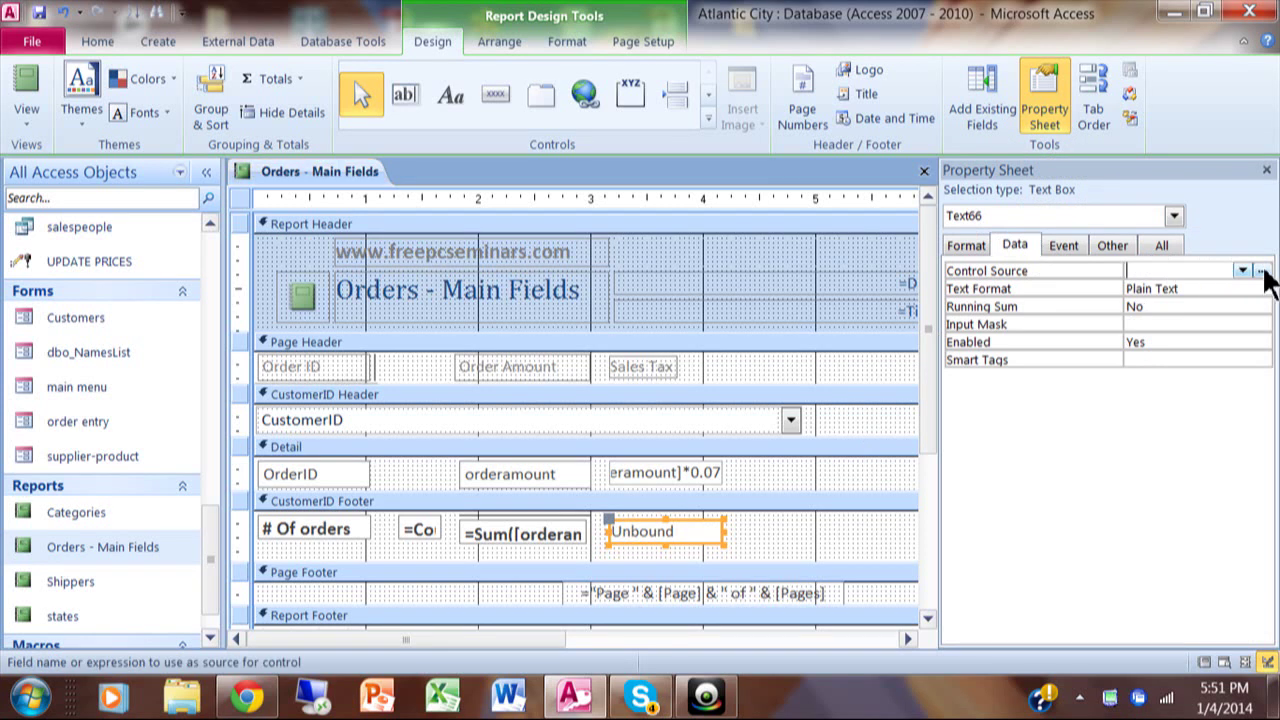
click(1262, 271)
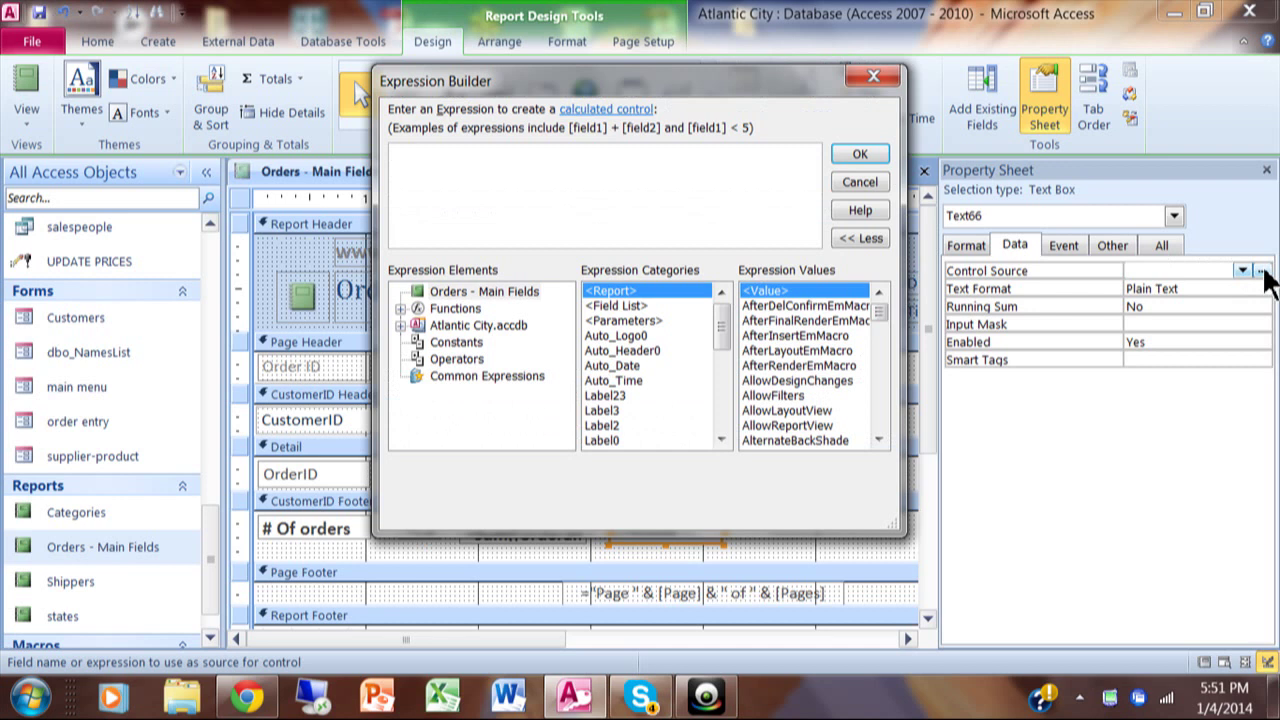
text(sum)
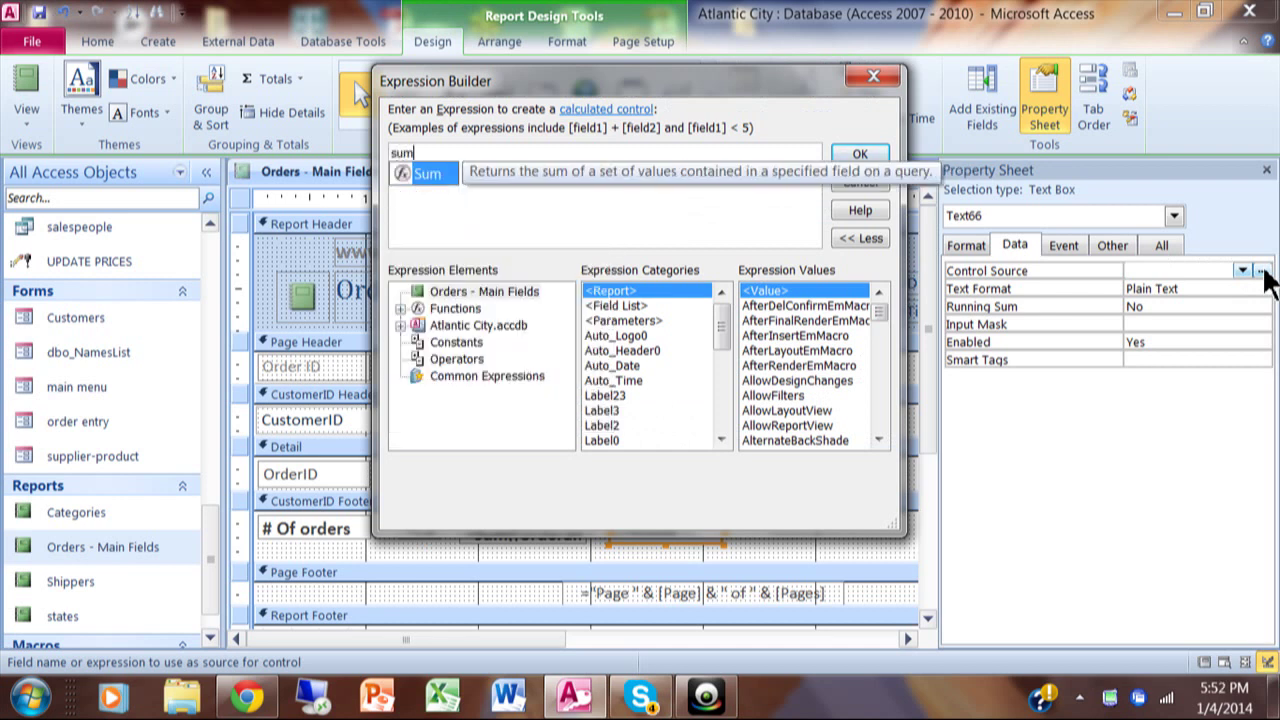
text(()
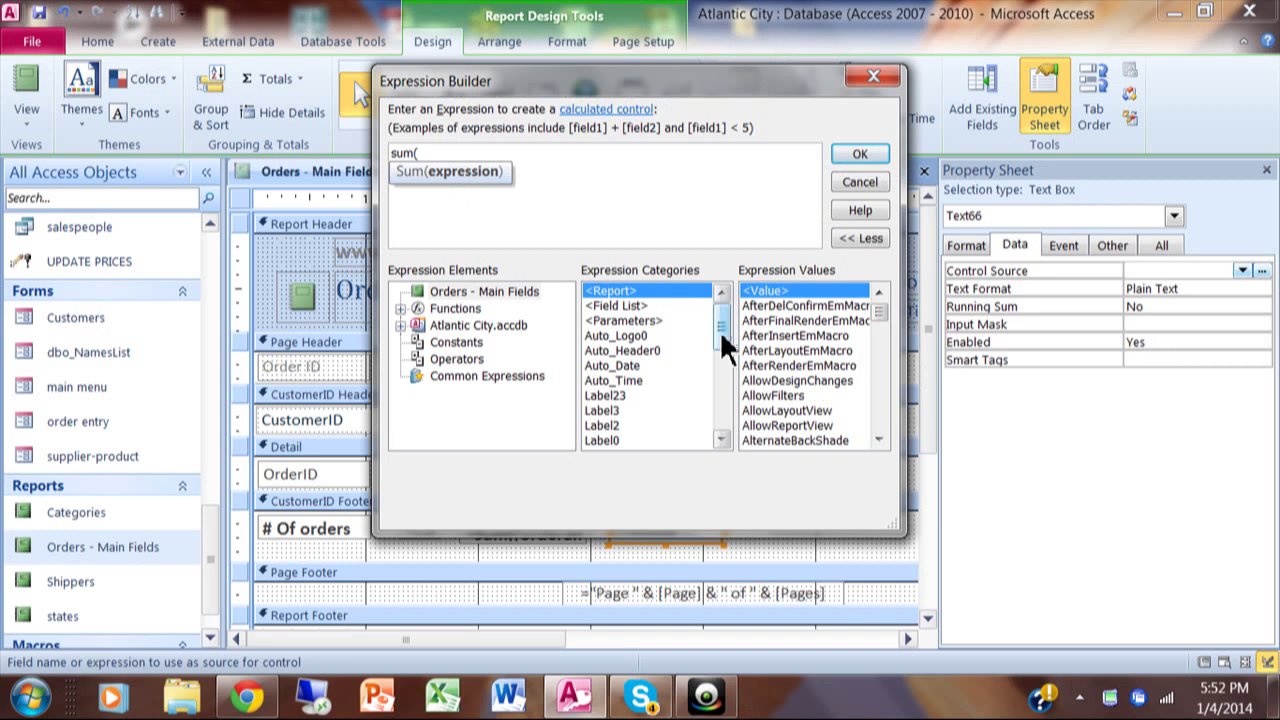
drag(719, 330, 719, 368)
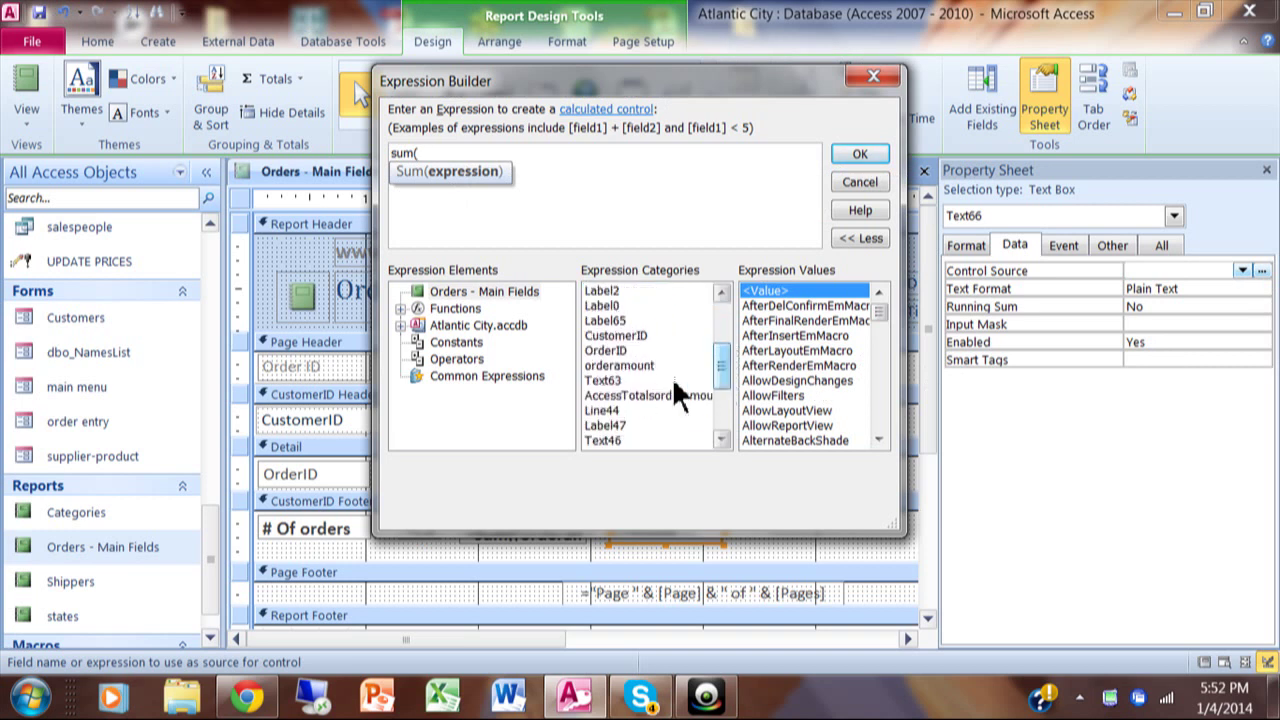
double_click(628, 365)
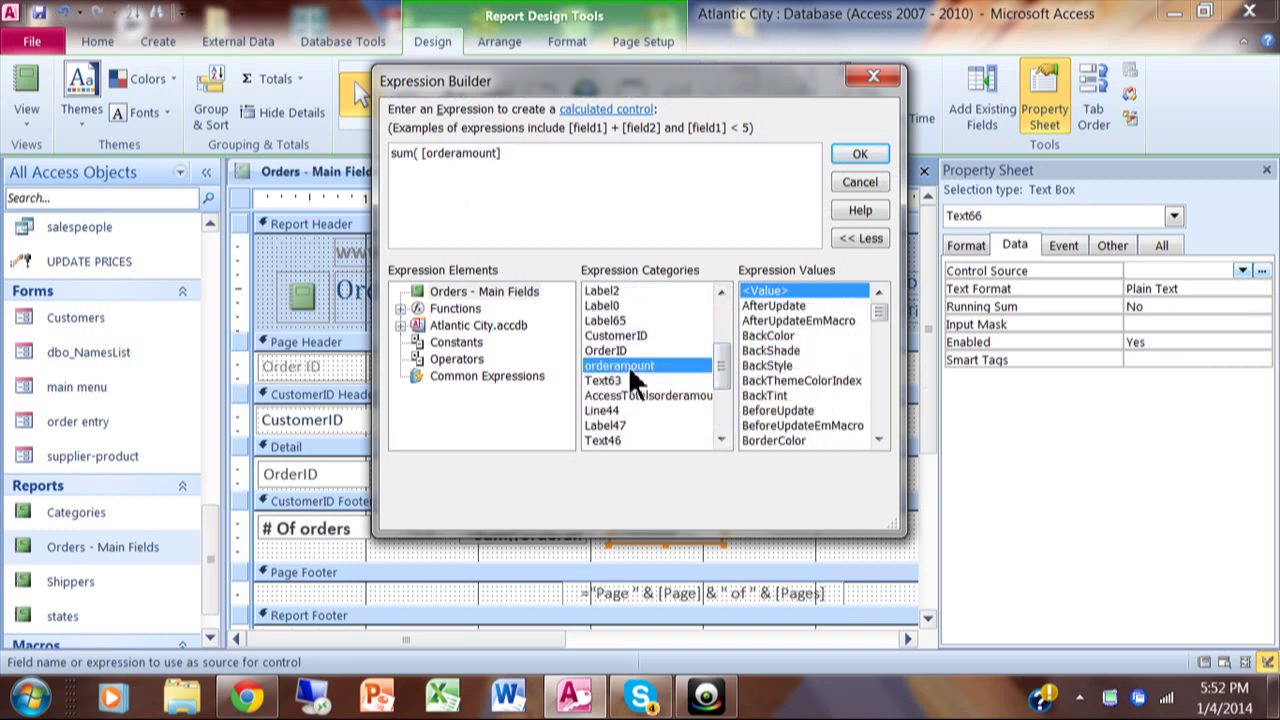
text(* .0)
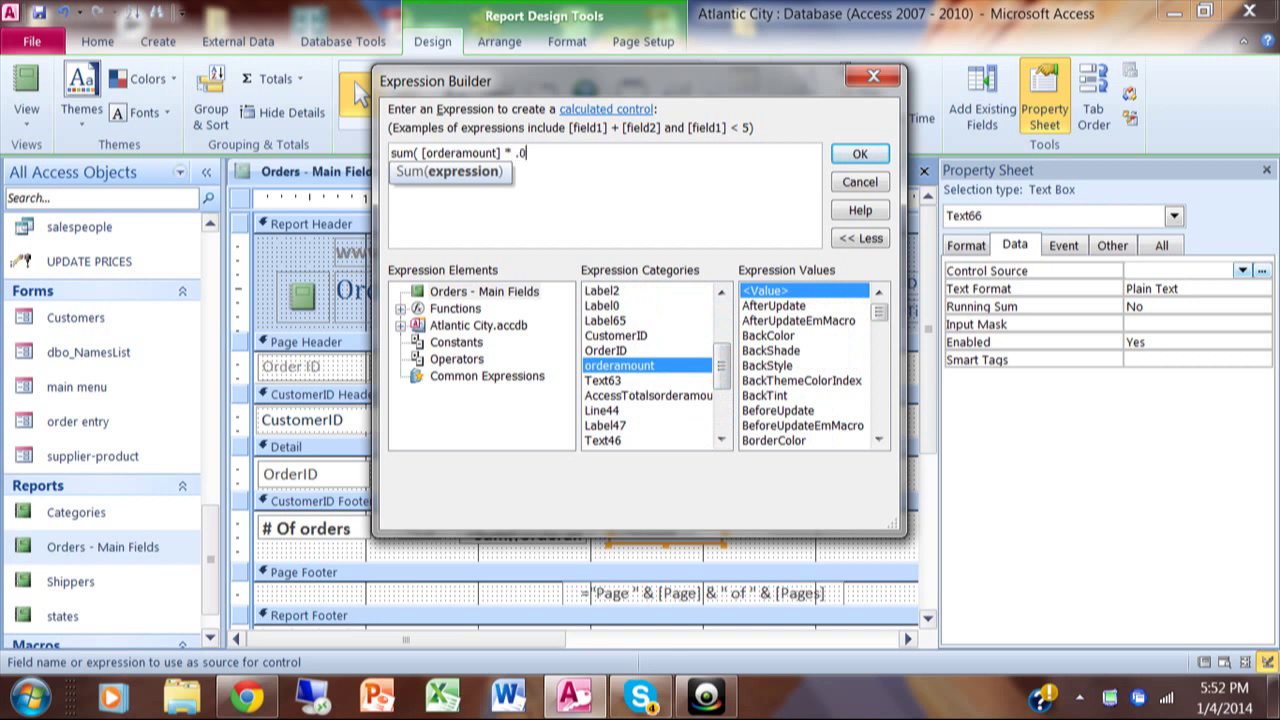
text(7))
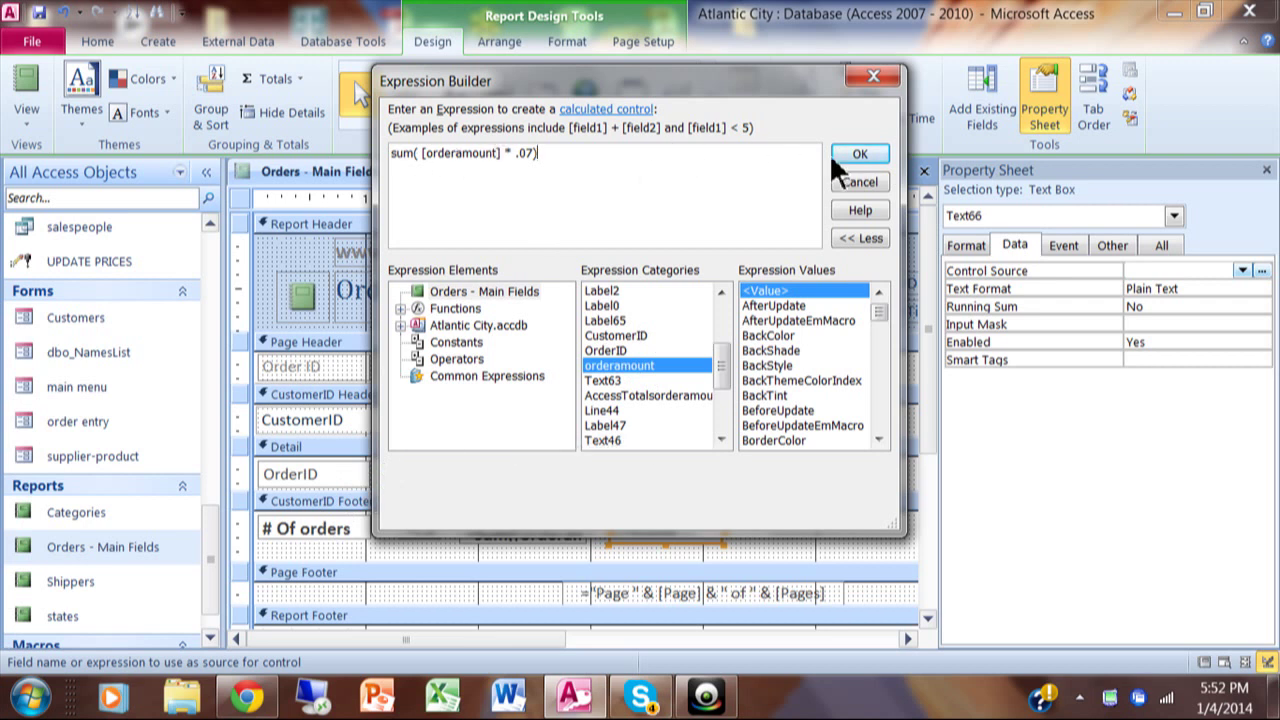
click(862, 154)
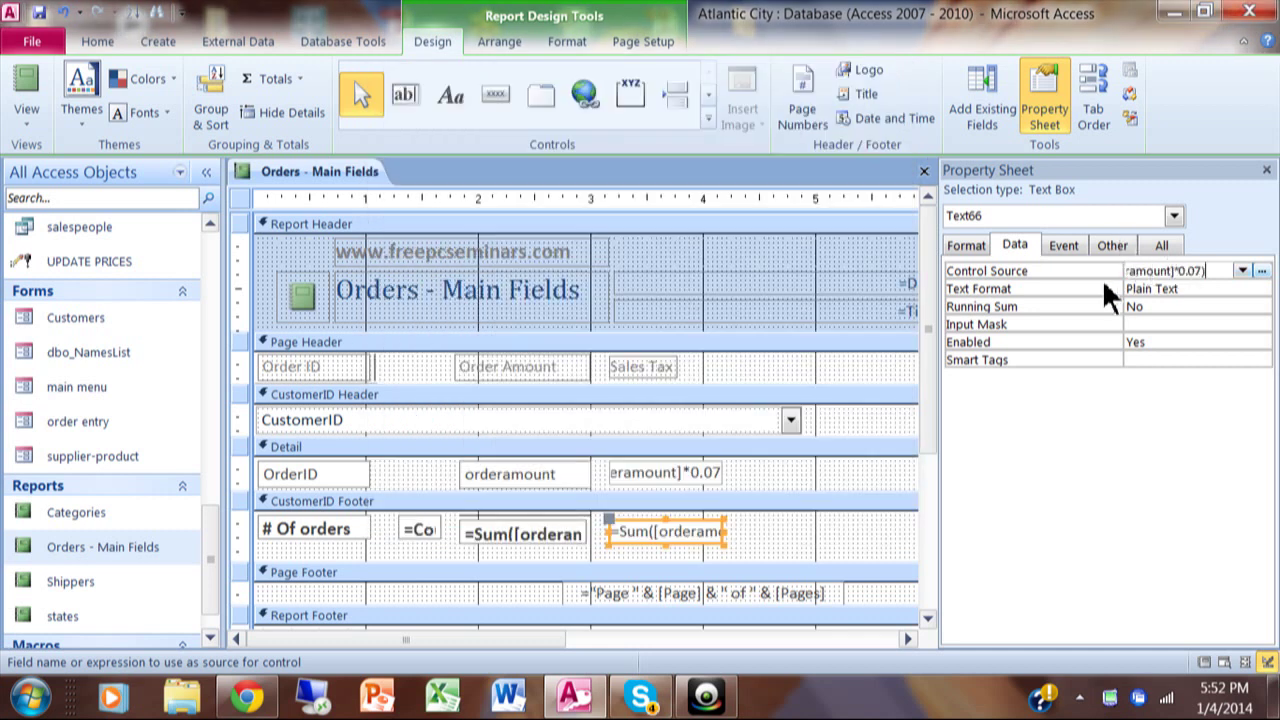
Set the Format property of Text66, the sales-tax subtotal, to Currency.
click(965, 247)
click(1242, 270)
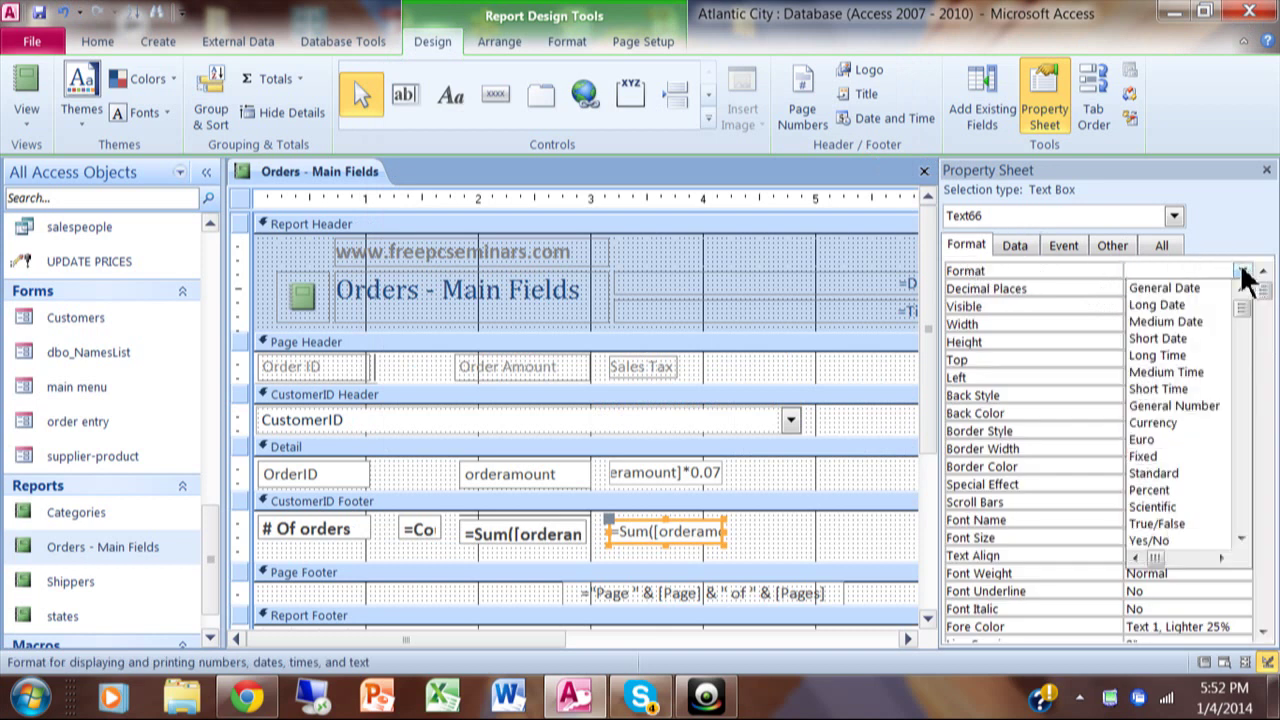
click(1175, 423)
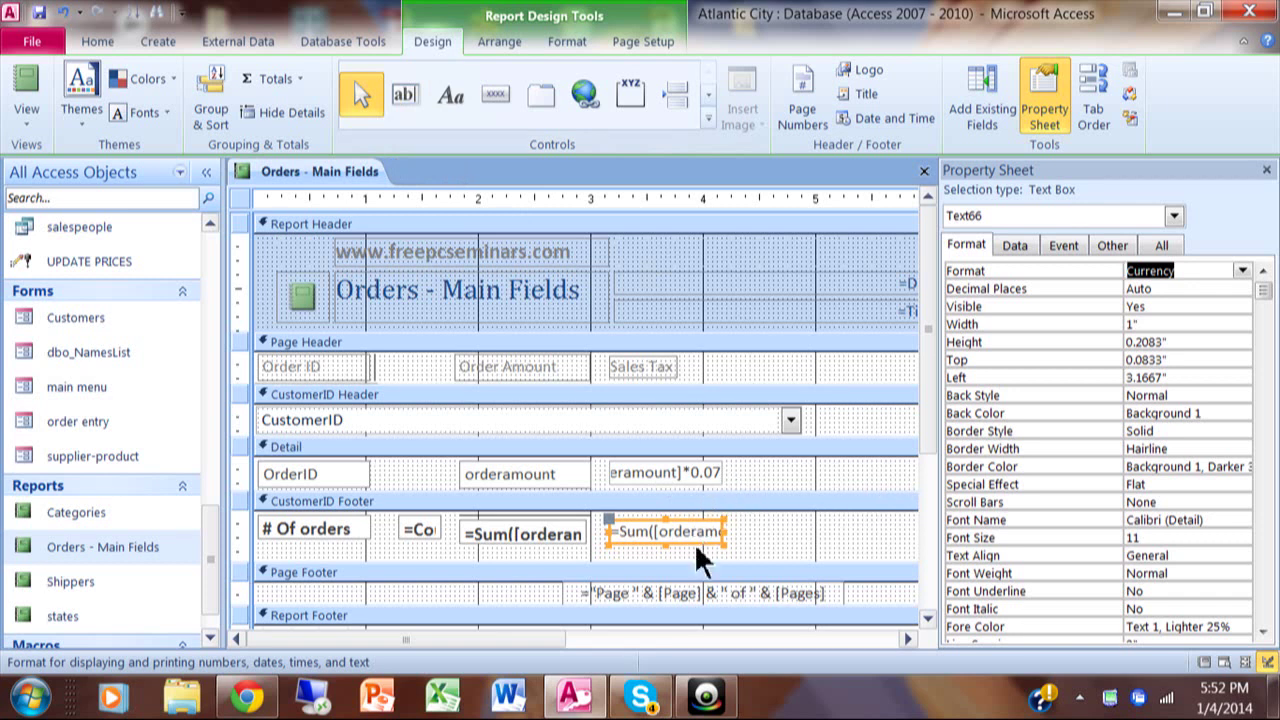
click(1027, 245)
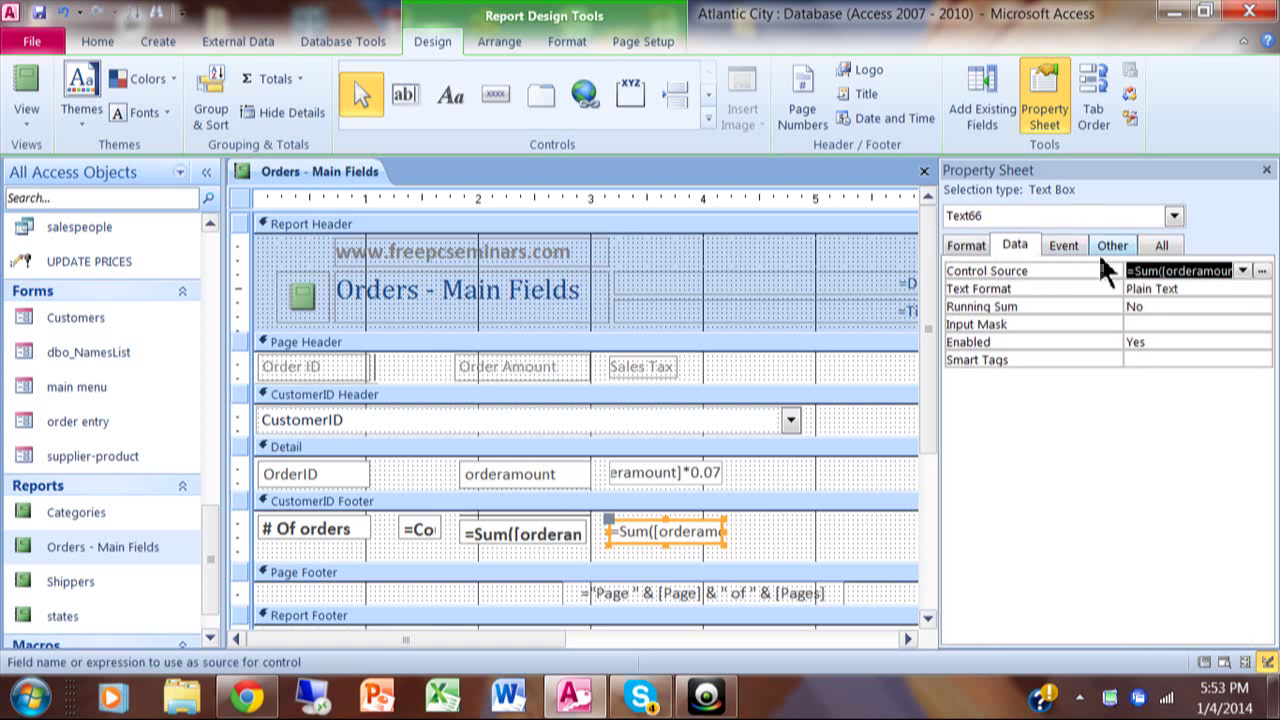
click(1159, 271)
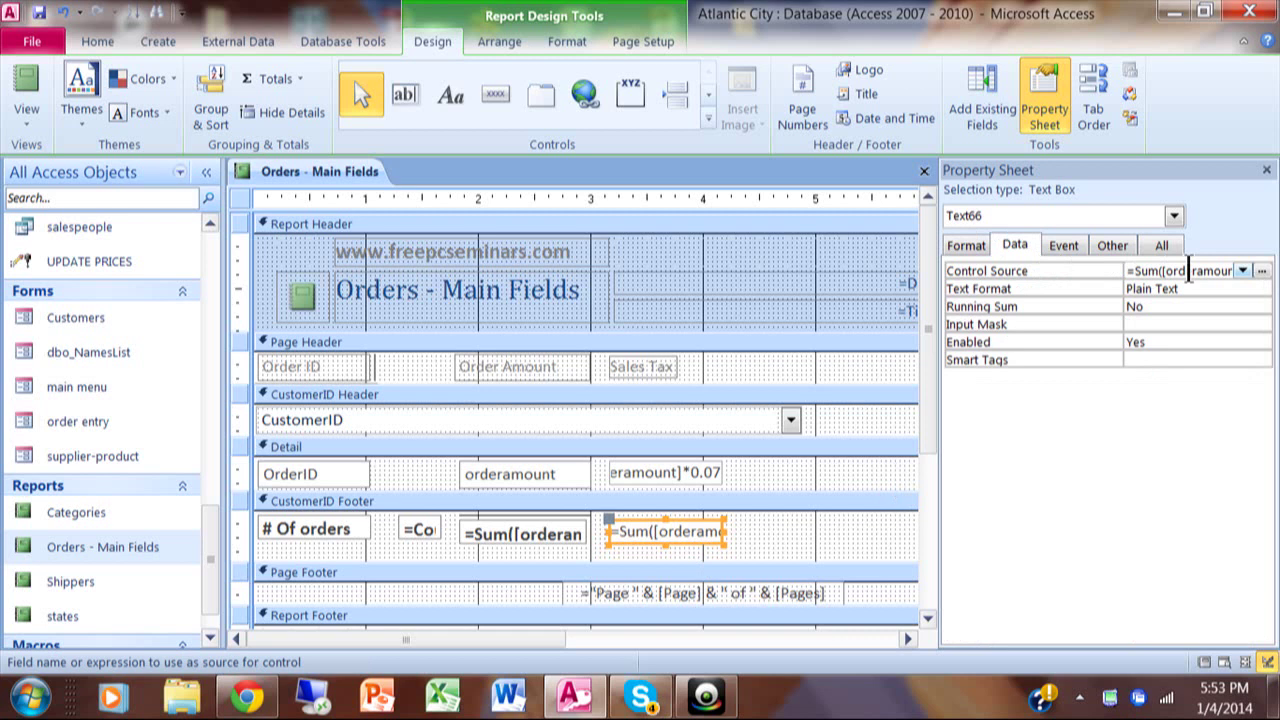
click(1262, 271)
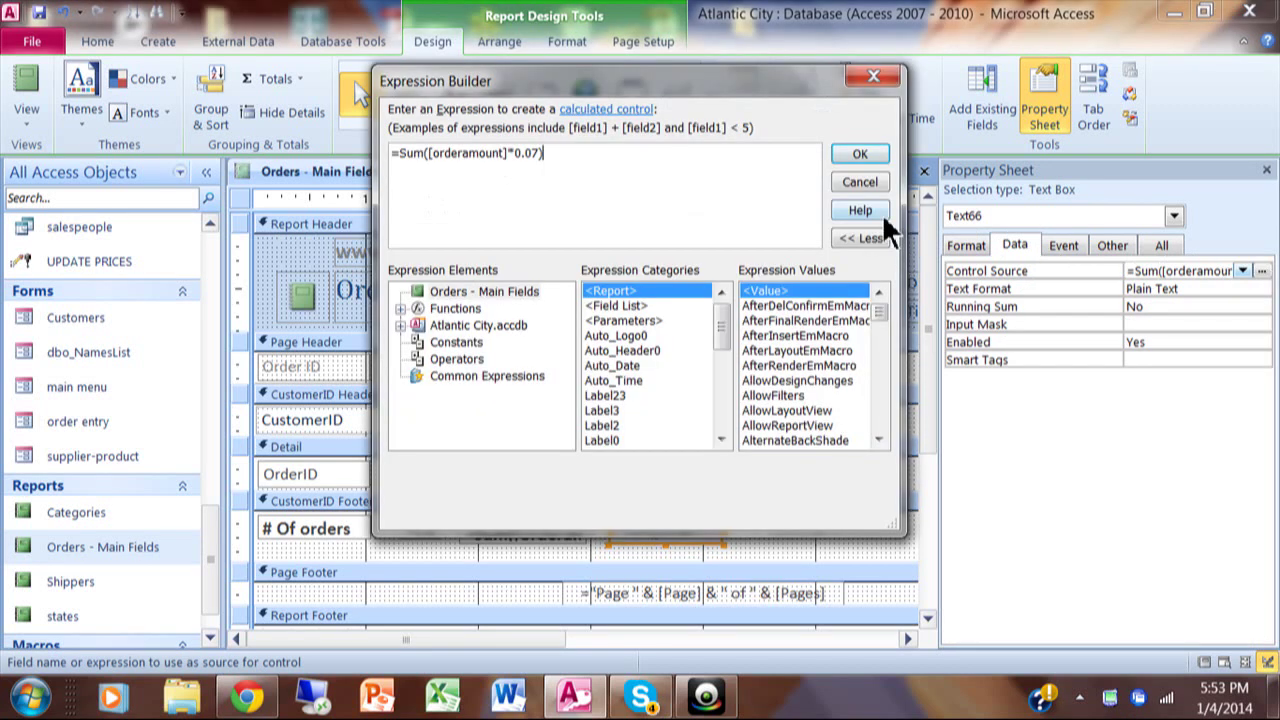
click(888, 73)
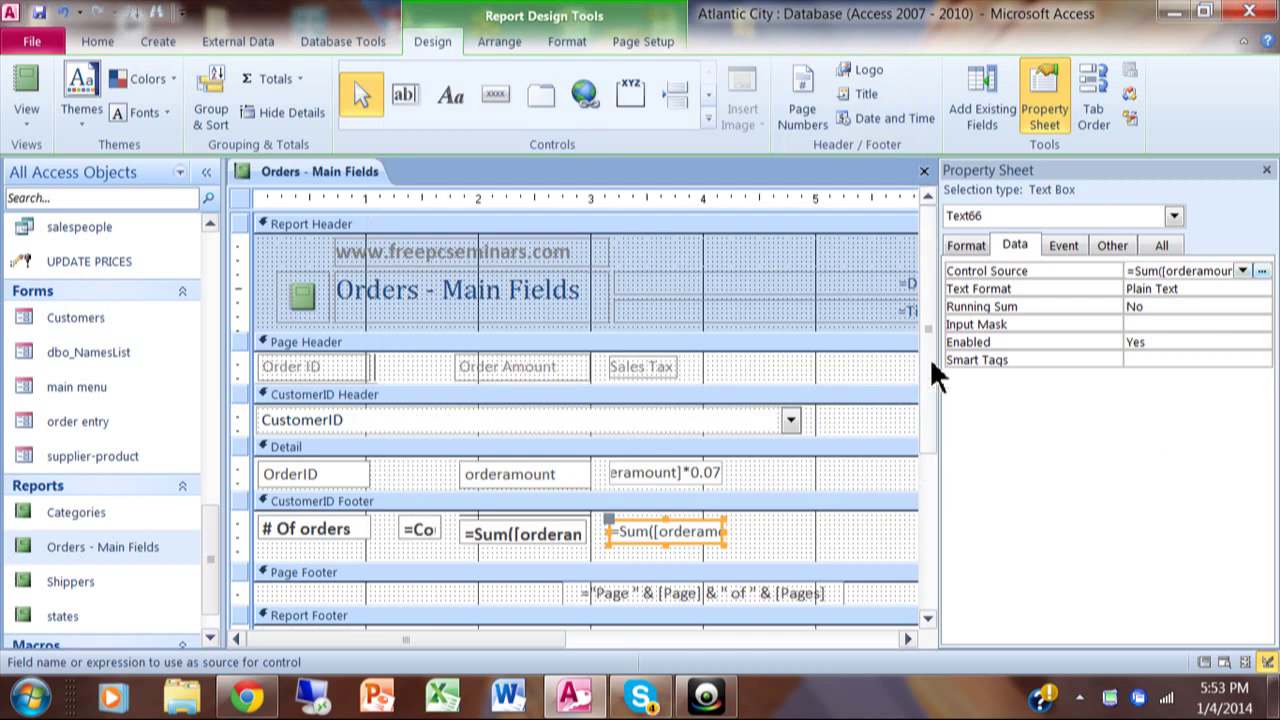
Print Preview the report to see the first customer's $321.73 sales tax total beside $4,596.20.
right_click(300, 173)
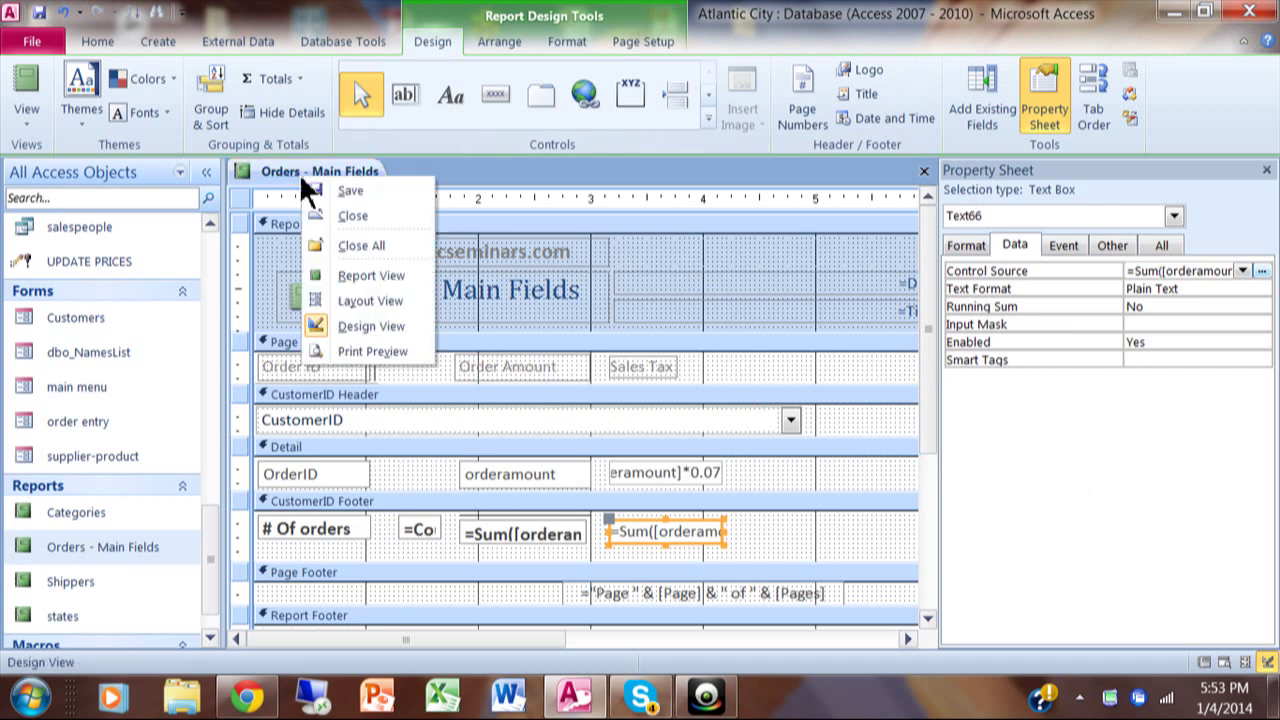
click(395, 350)
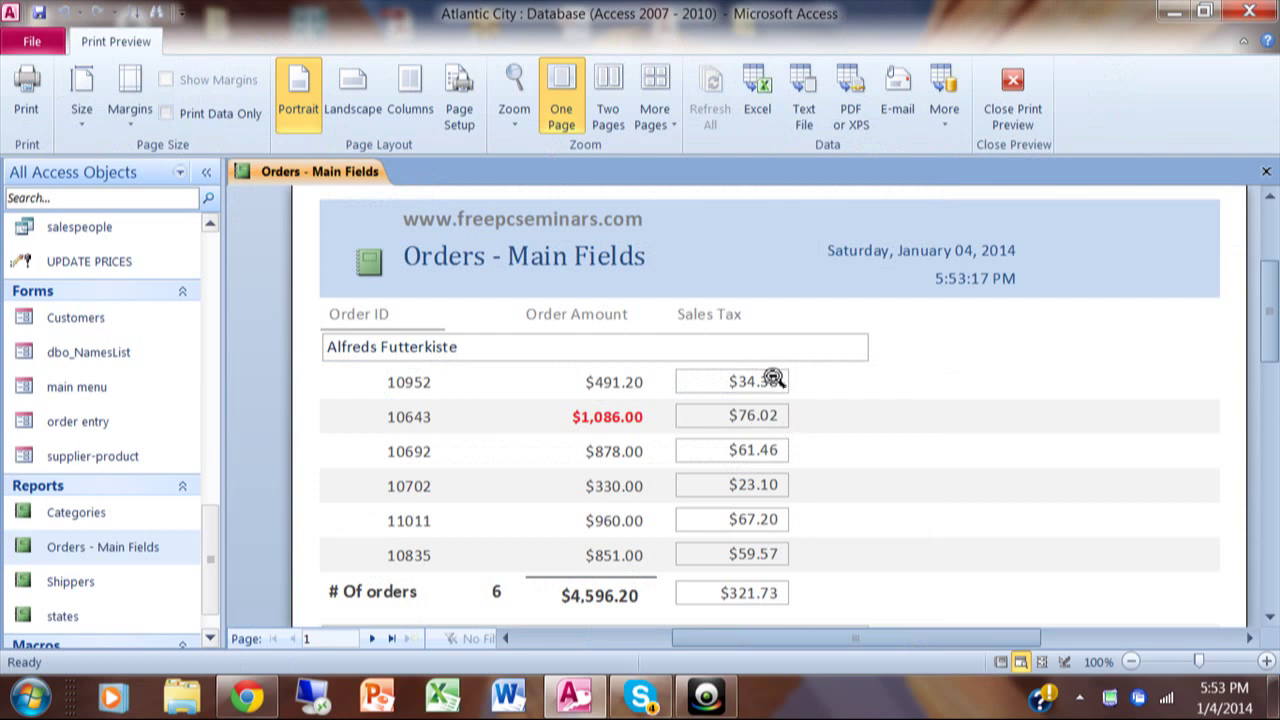